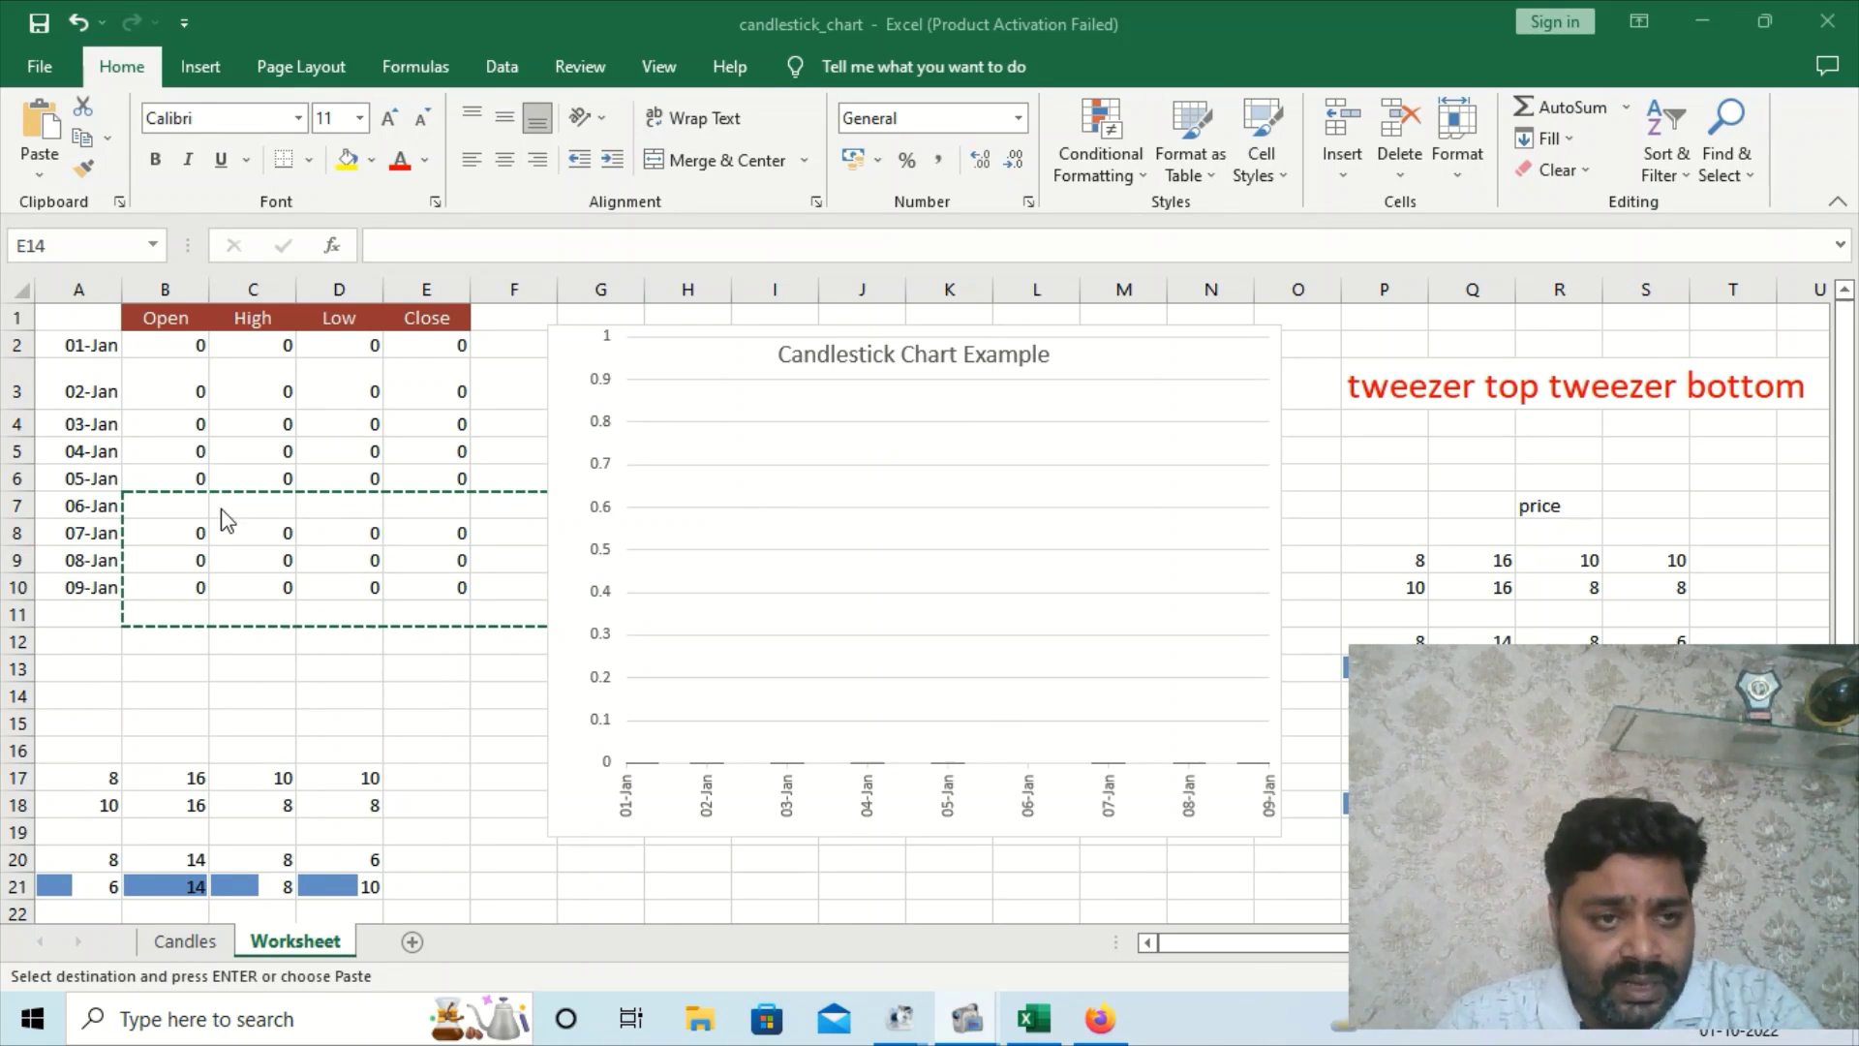
Fill the 03-Jan row with Open 10, High 18, Low 8 and Close 16
key(Escape)
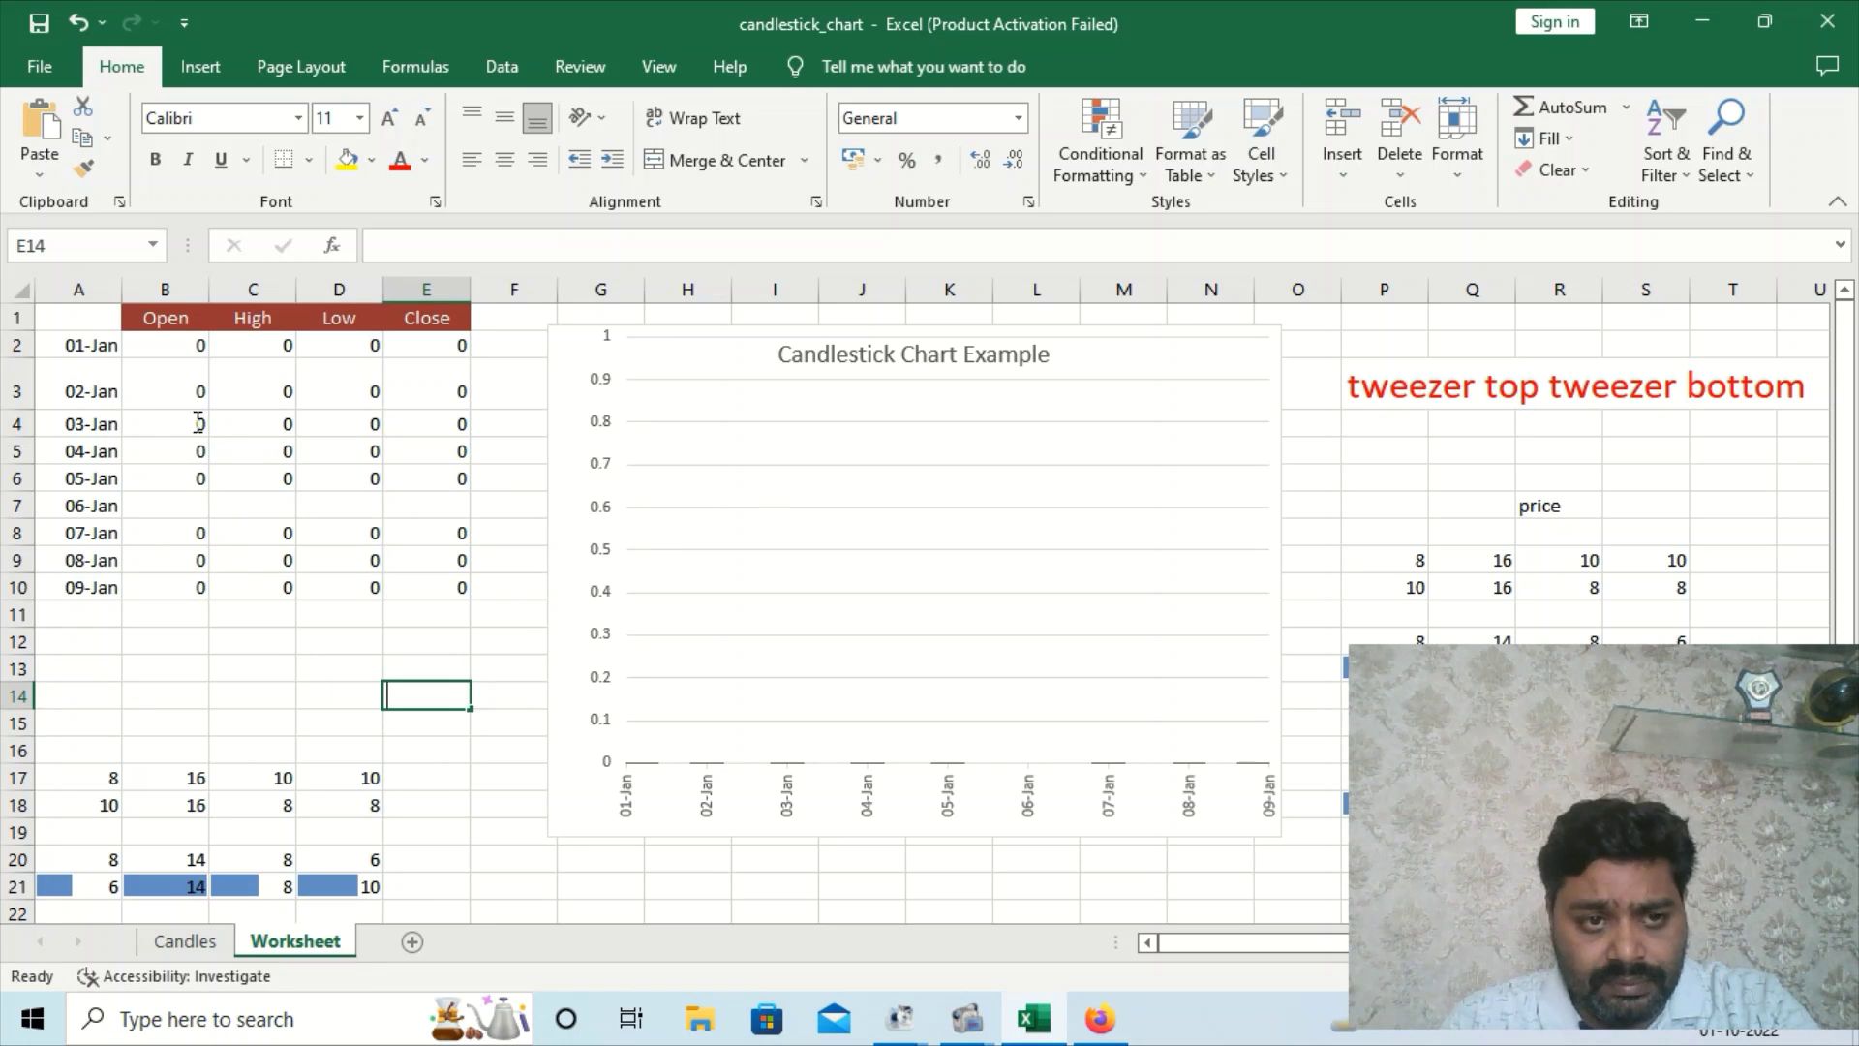
click(198, 428)
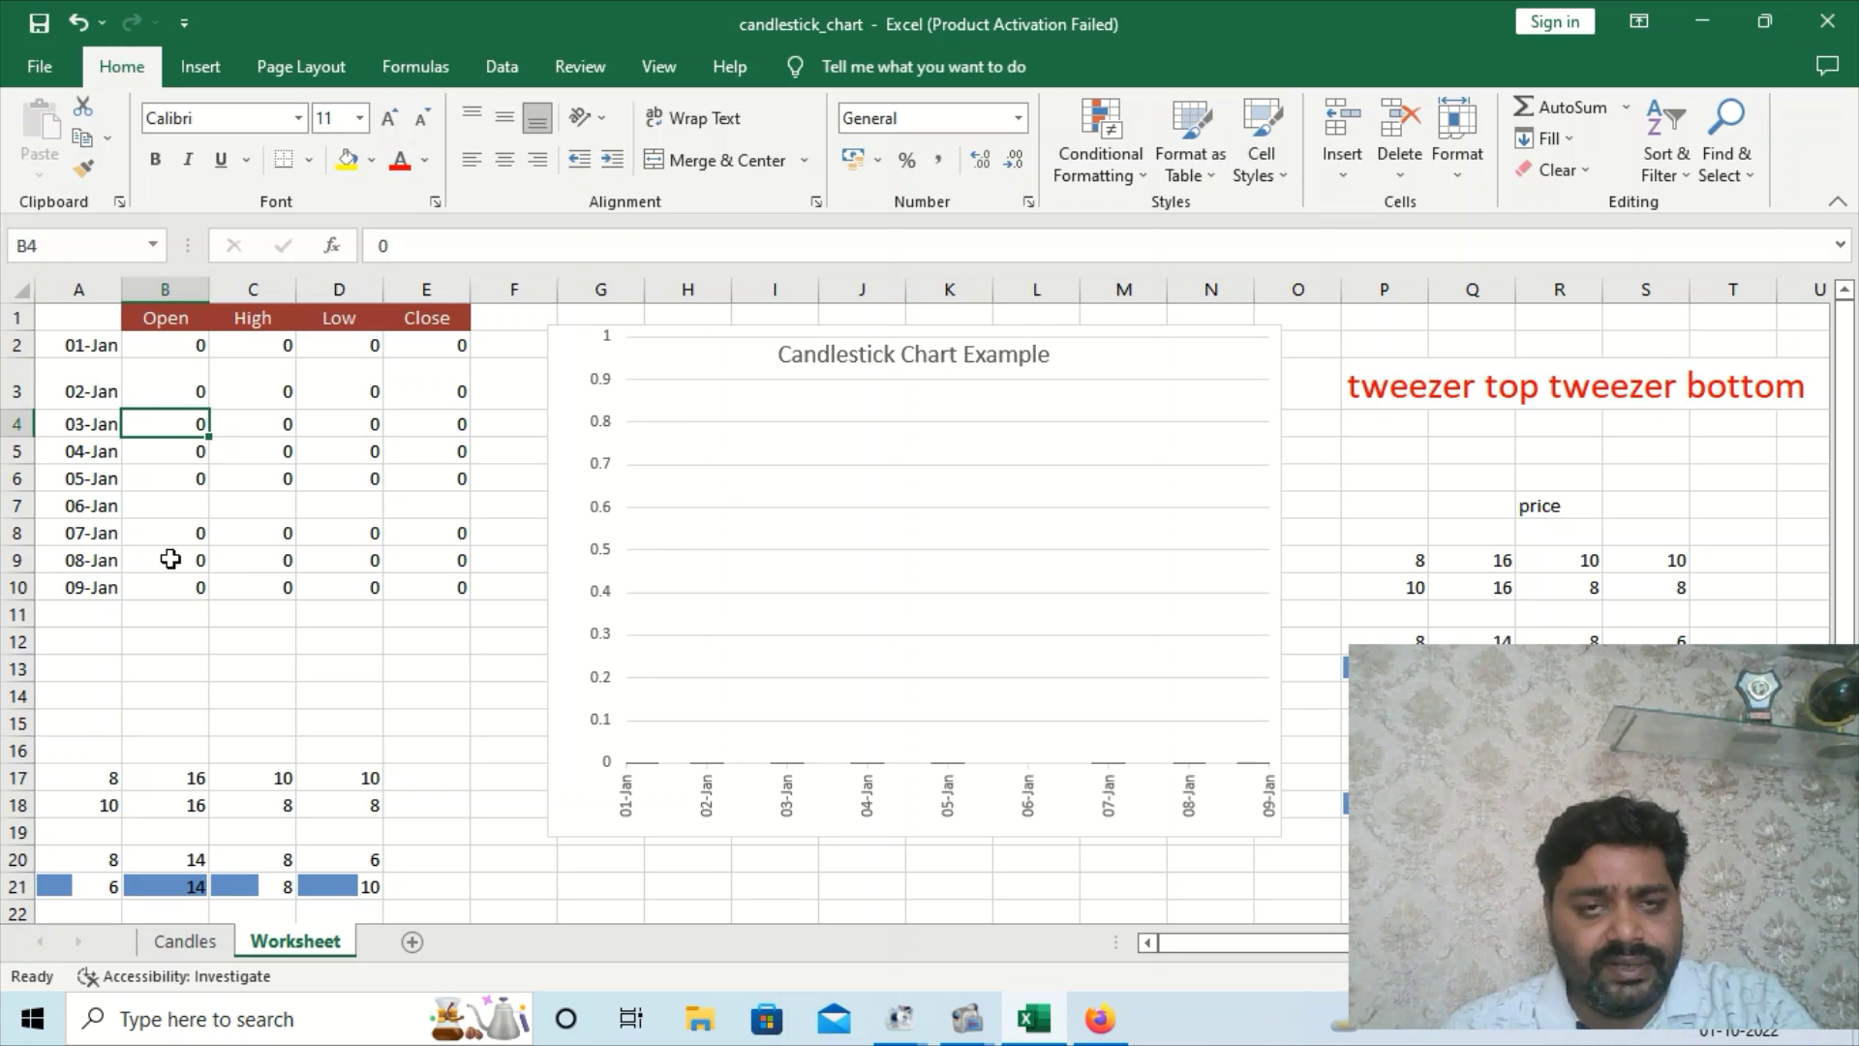
text(10)
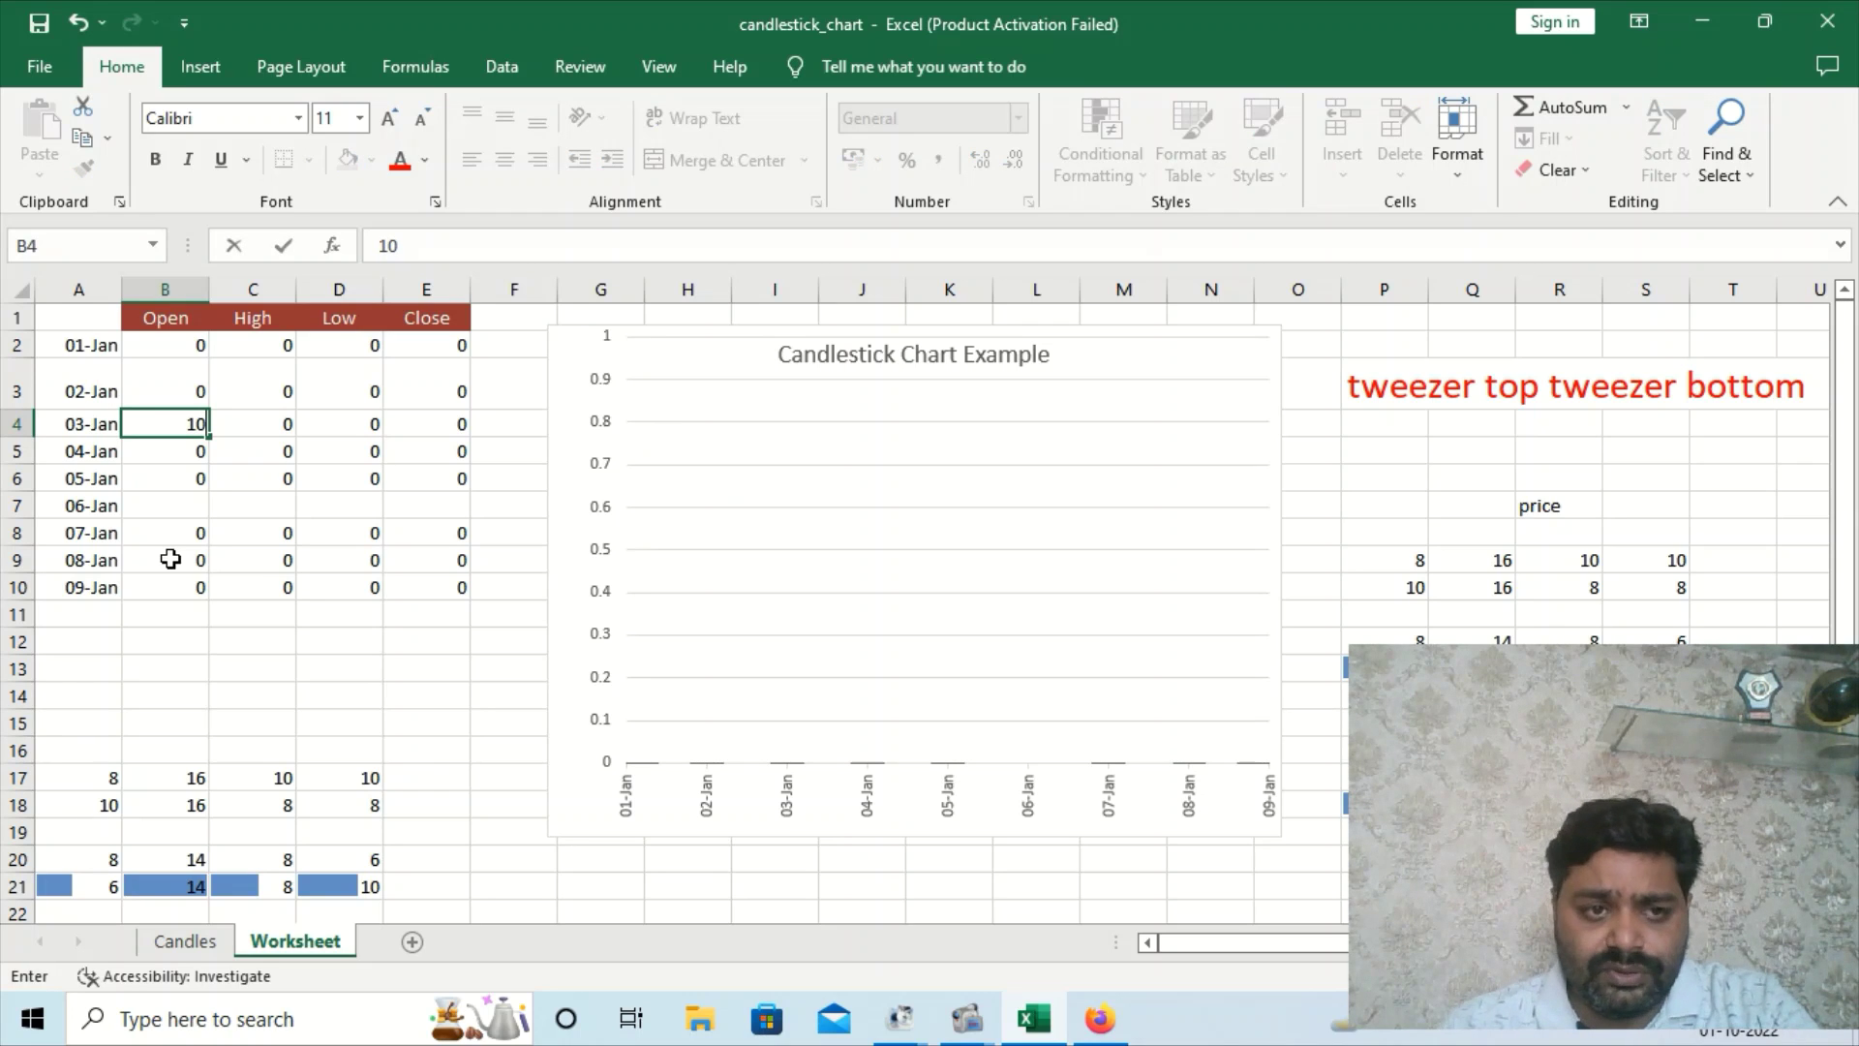
click(279, 429)
text(18)
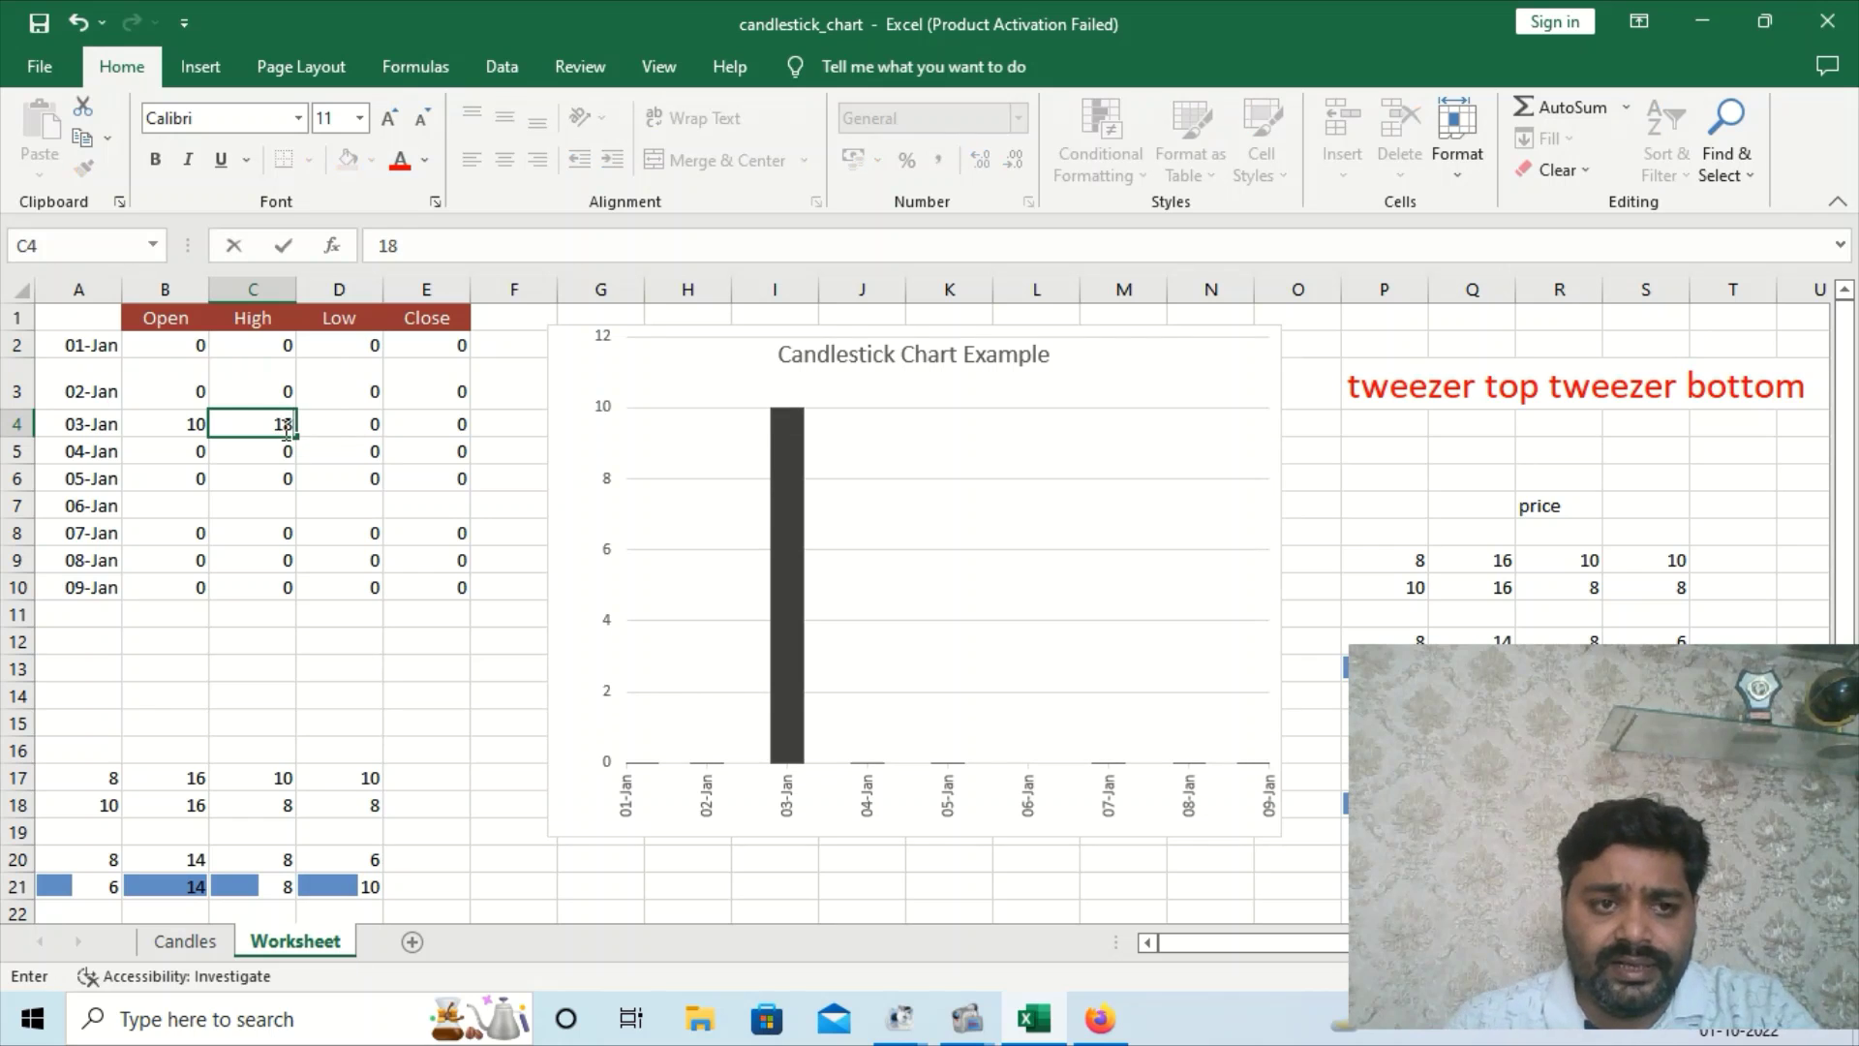
click(368, 426)
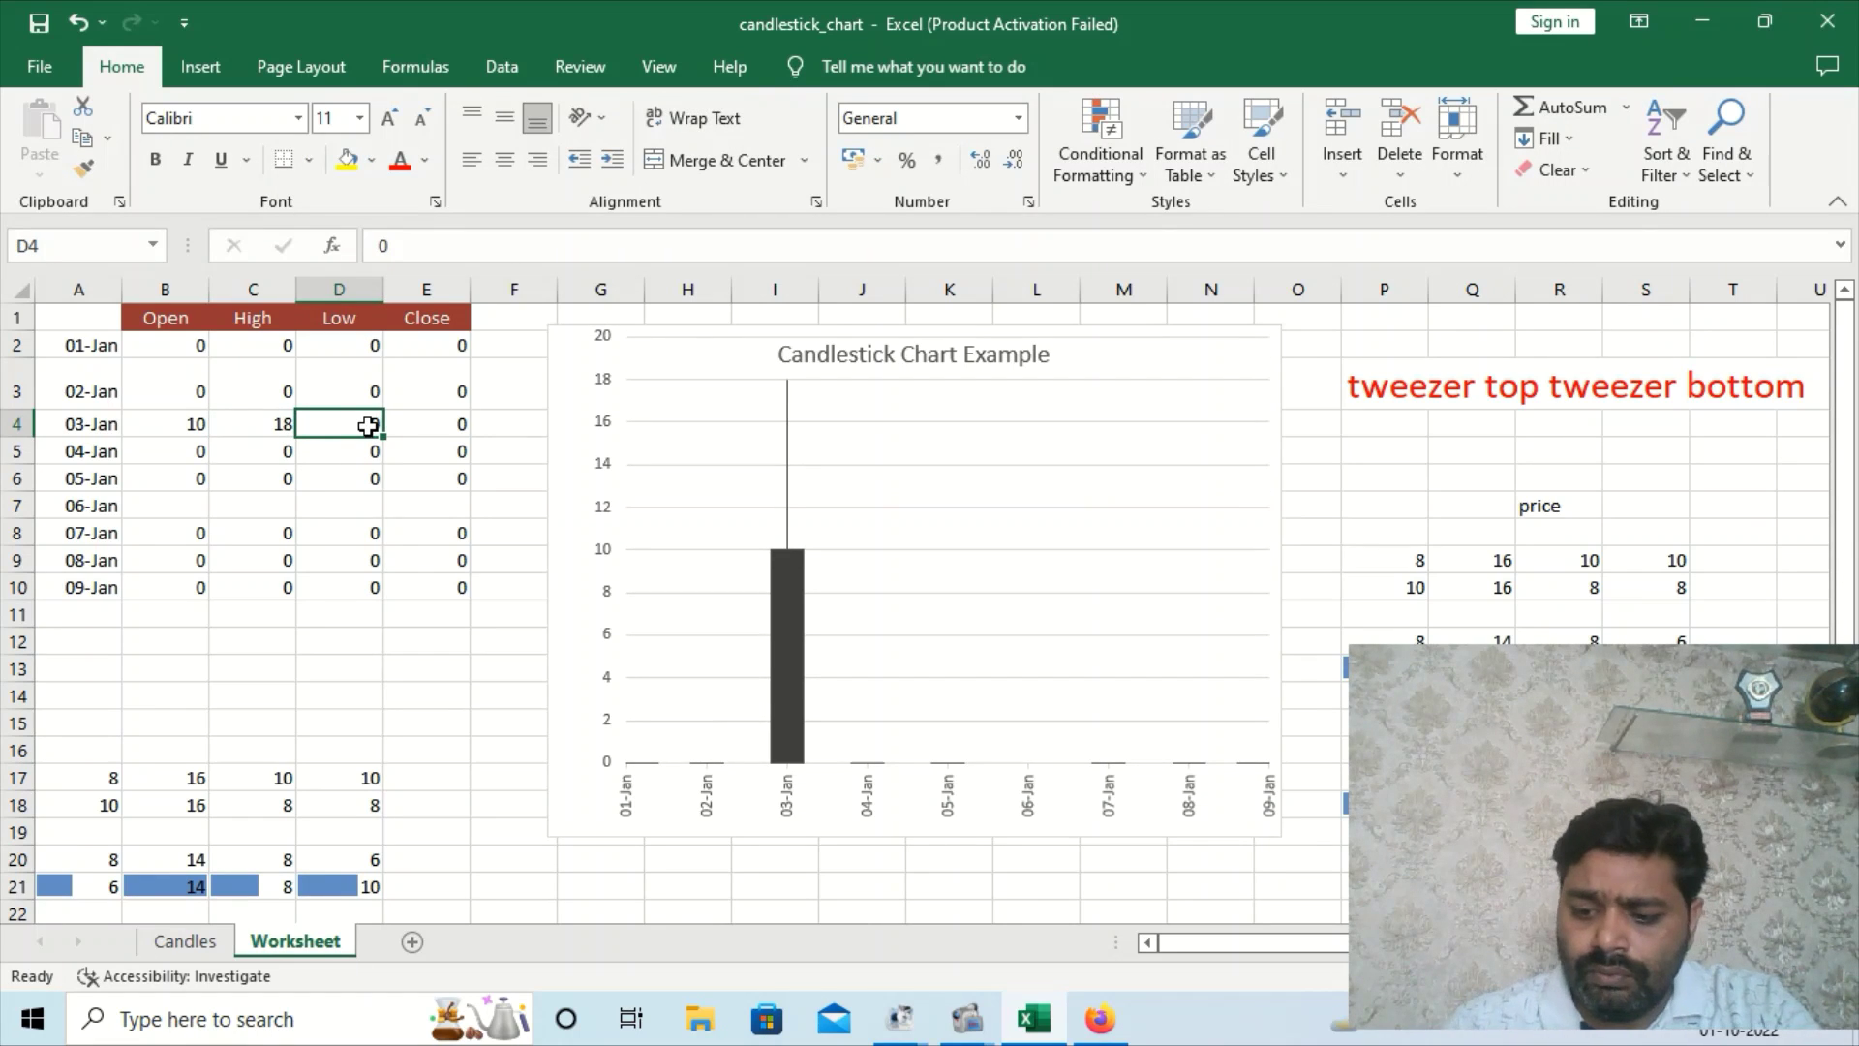
text(8)
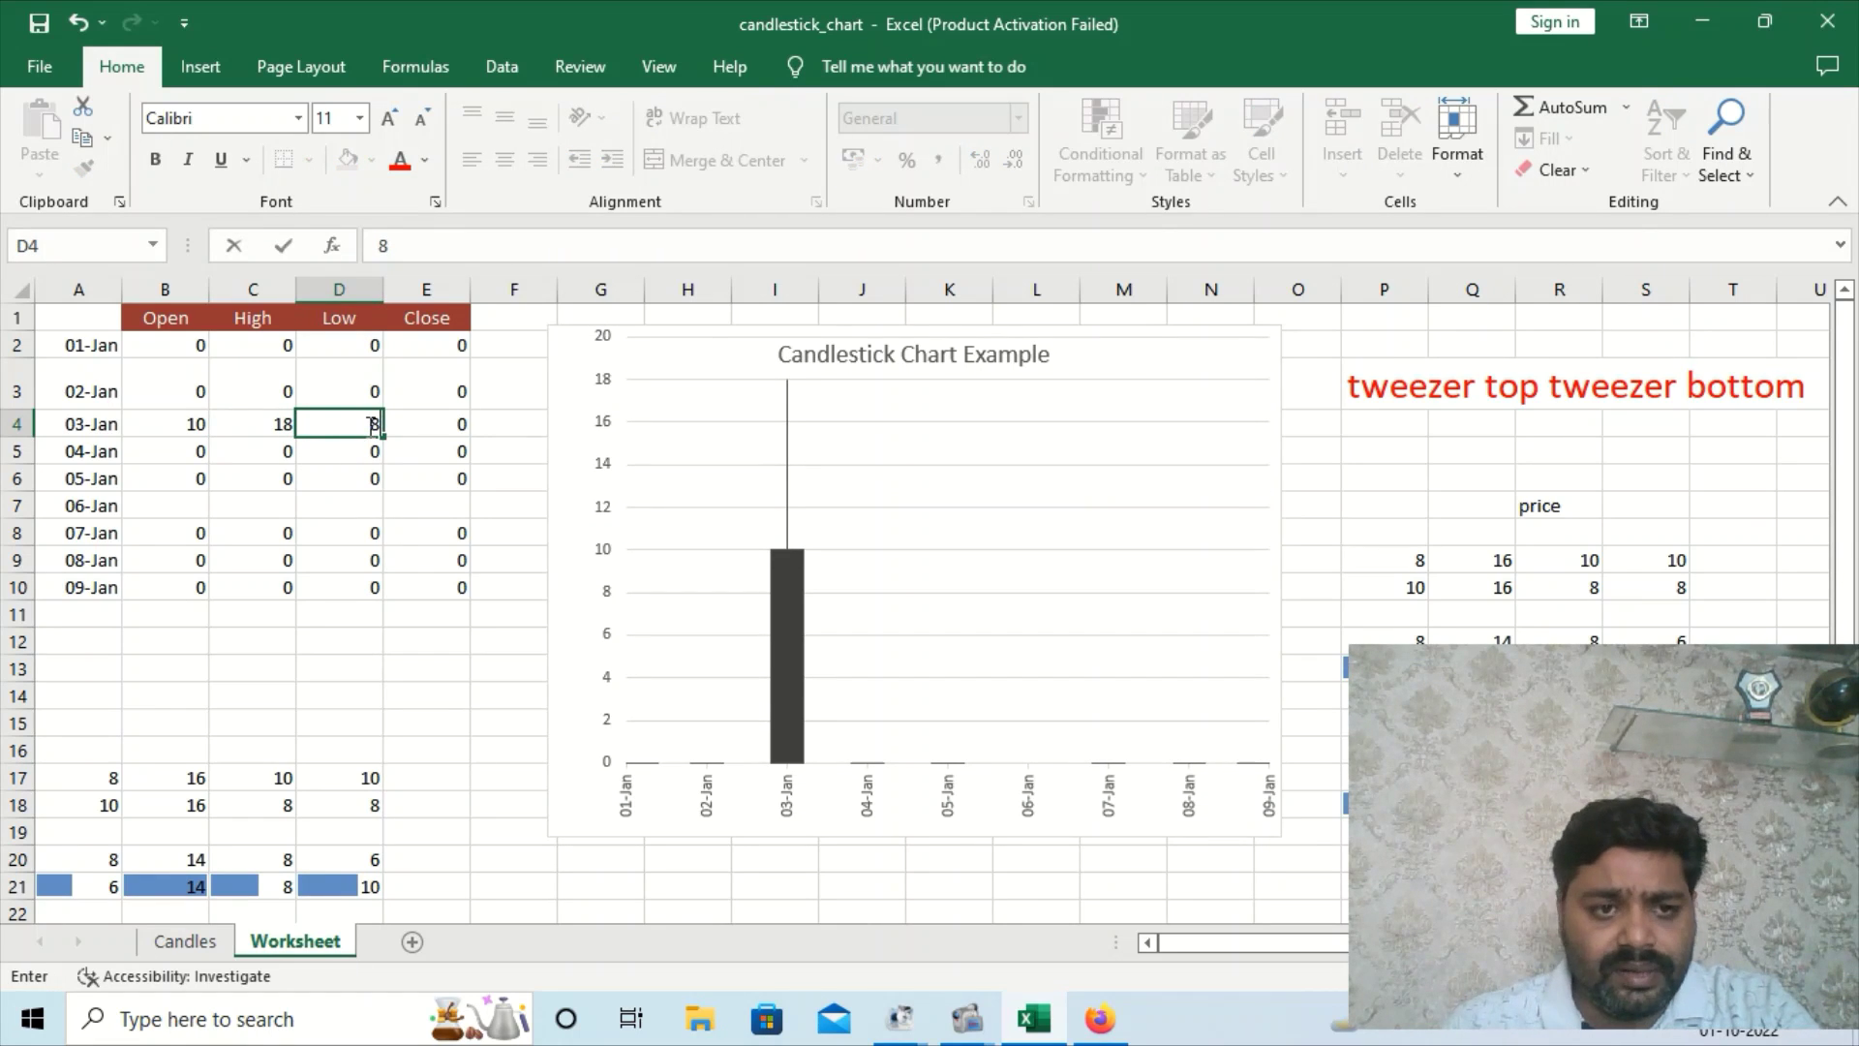
click(451, 660)
click(456, 420)
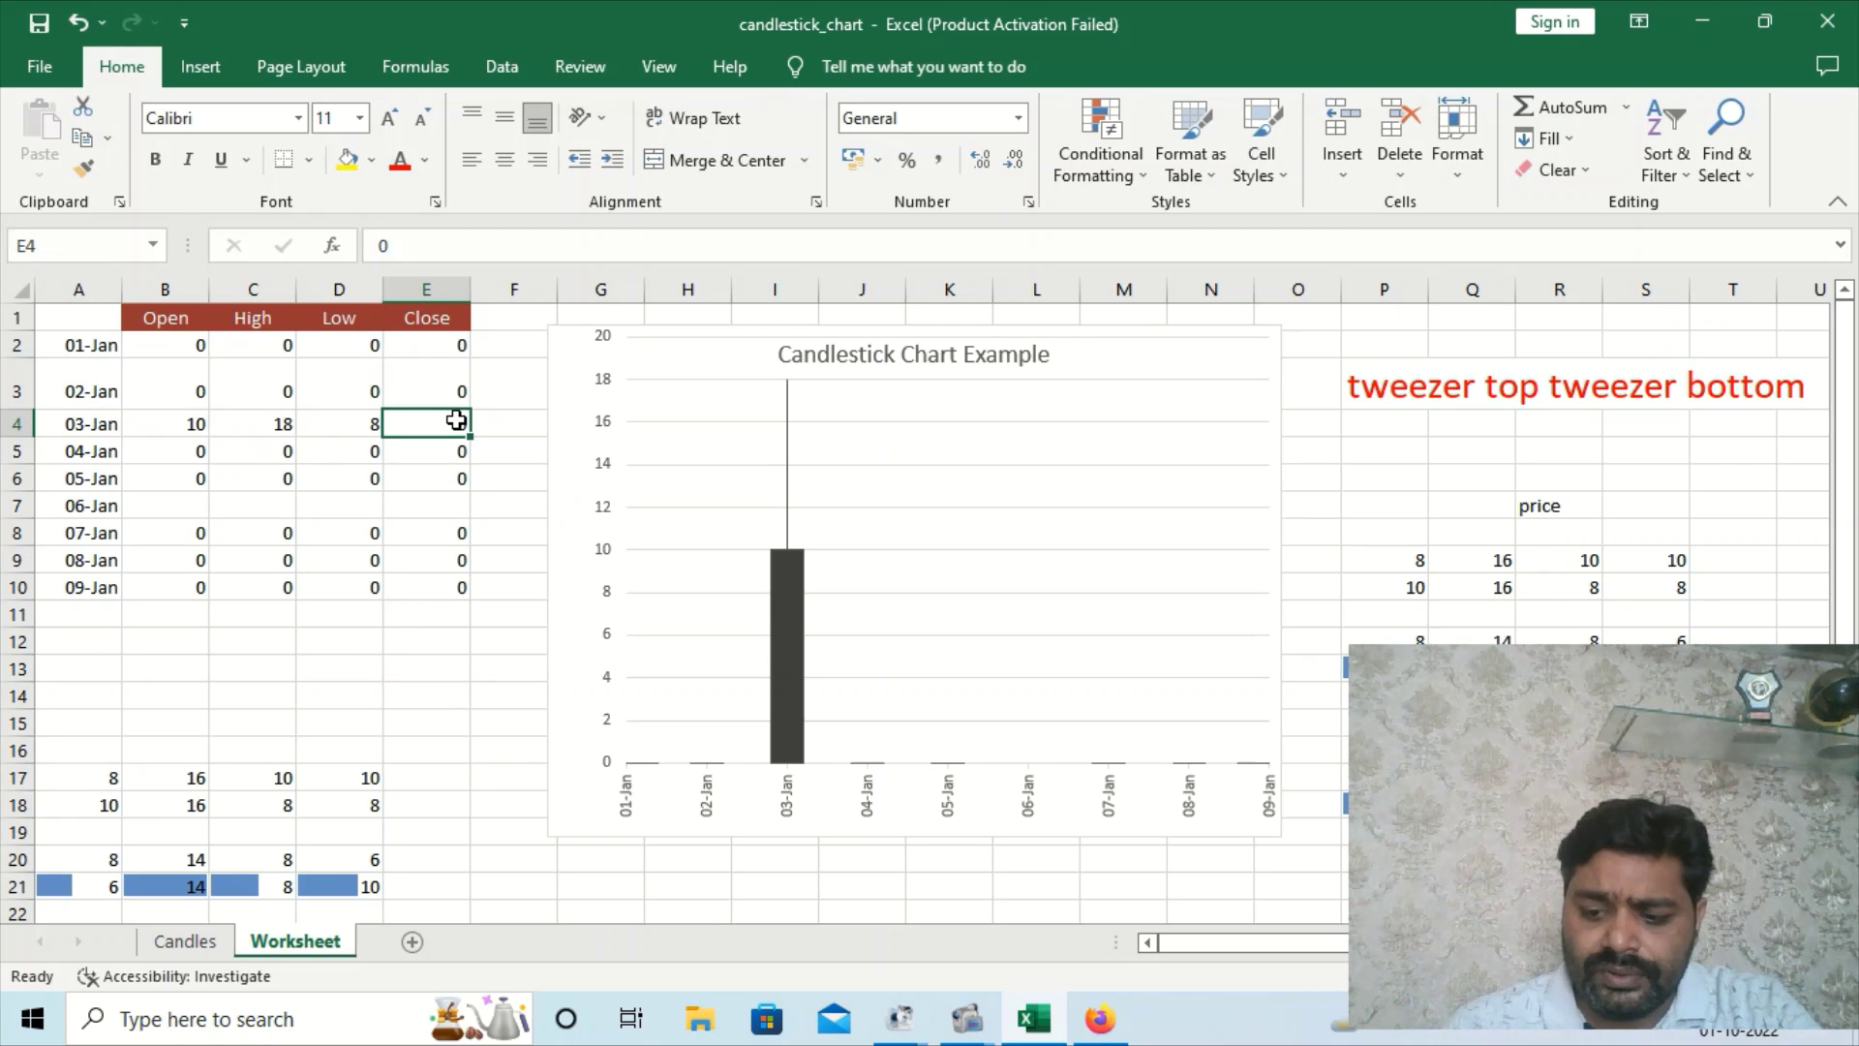
text(16)
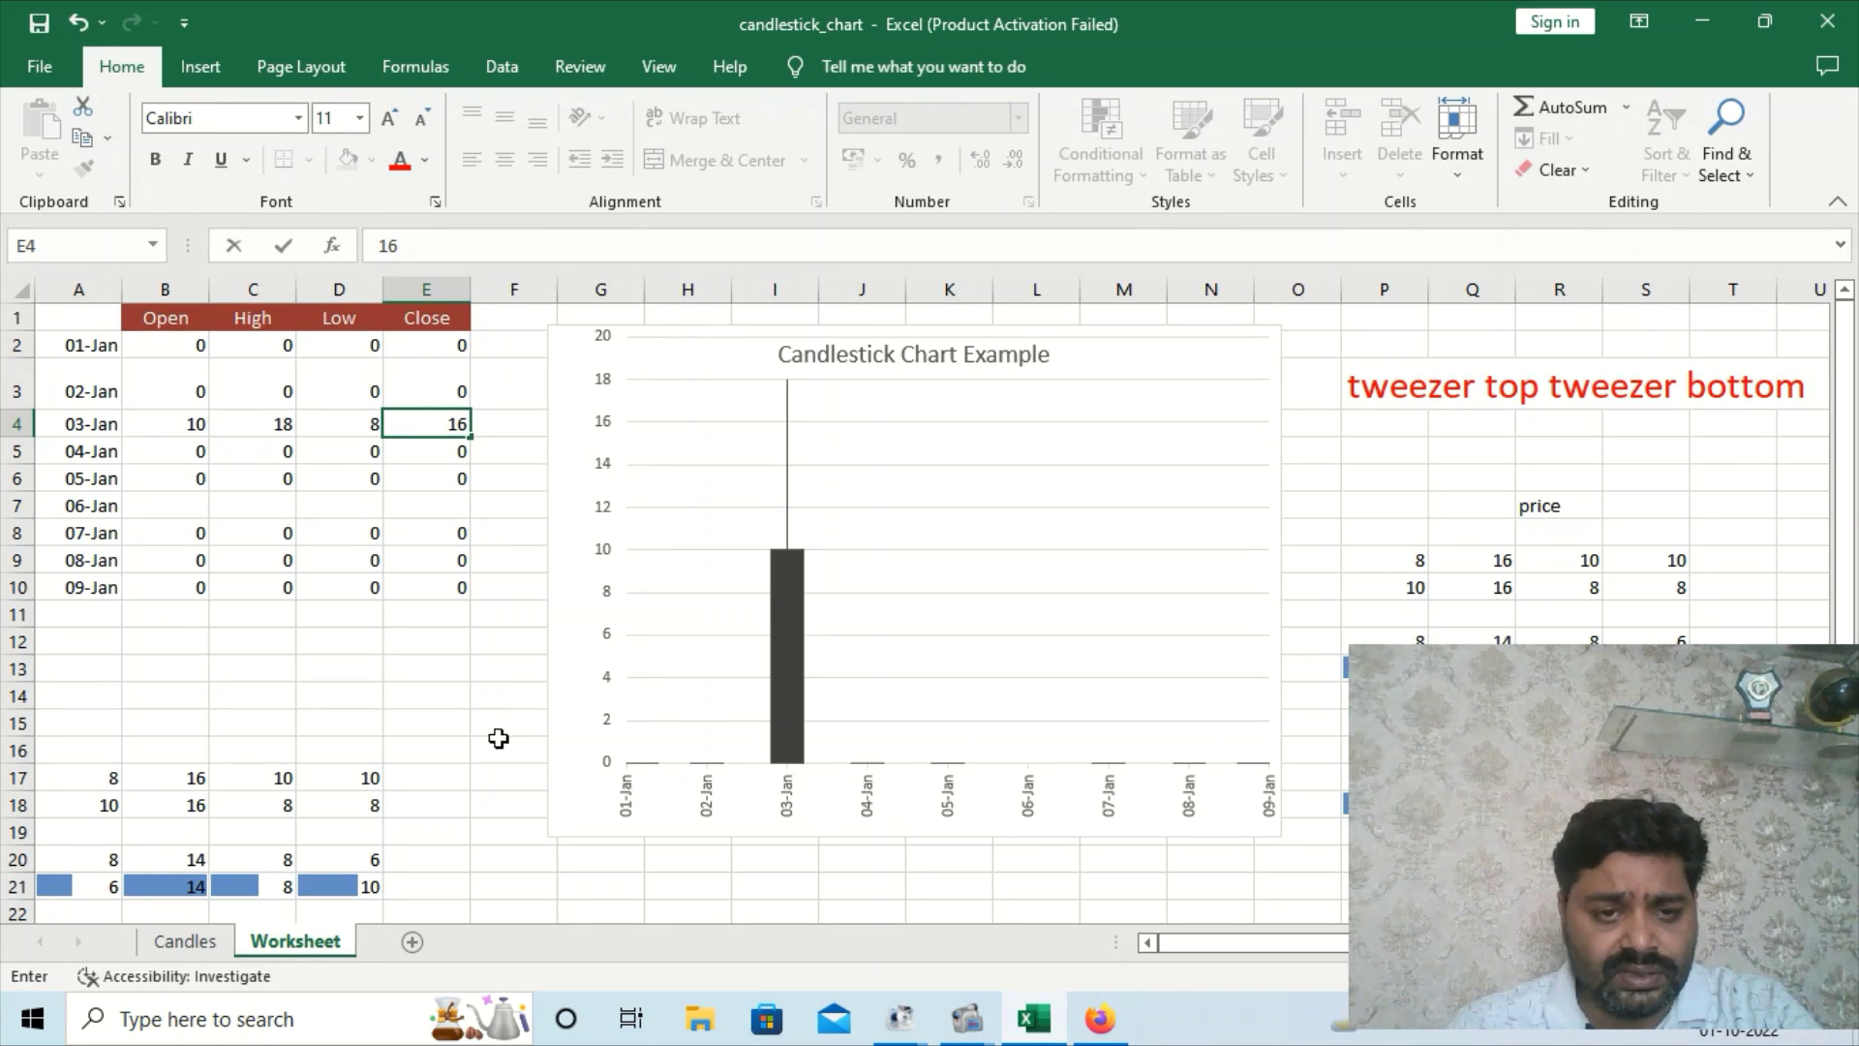
click(497, 730)
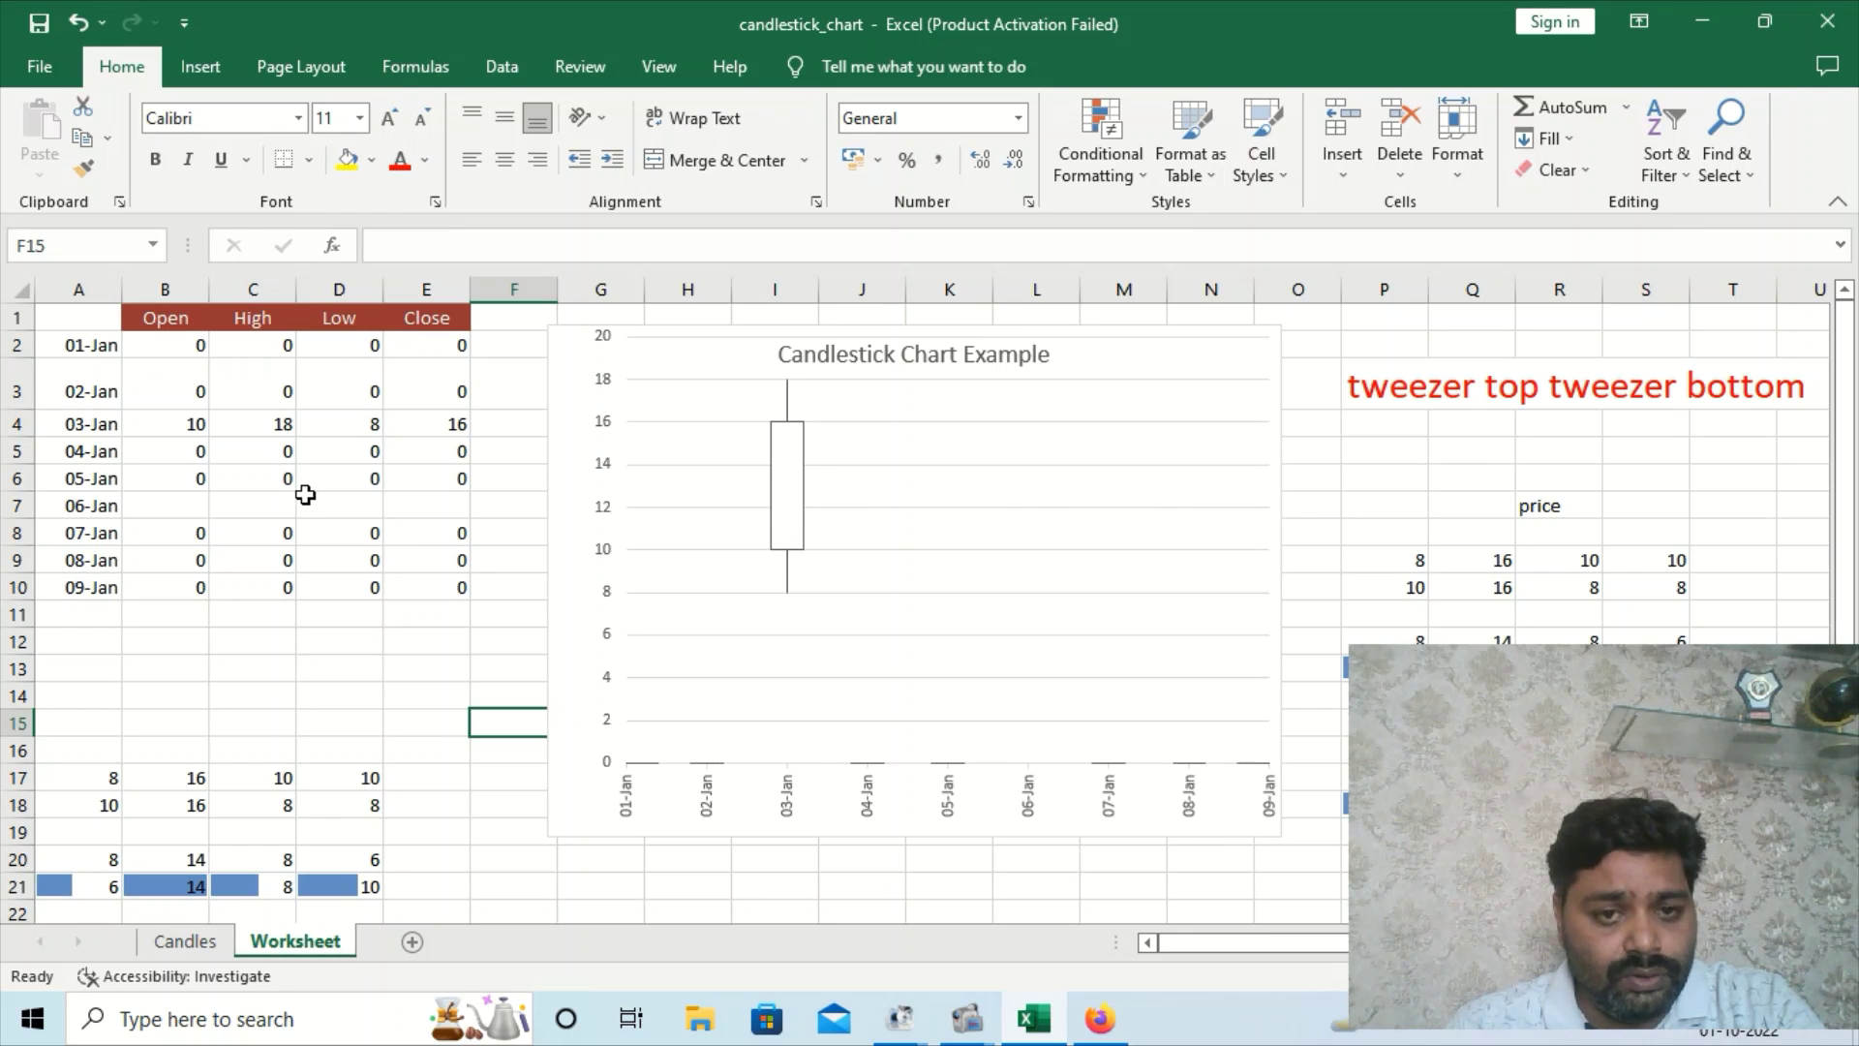
Enter a Low of 10 and a High of 16 in the 05-Jan row
click(353, 479)
text(10)
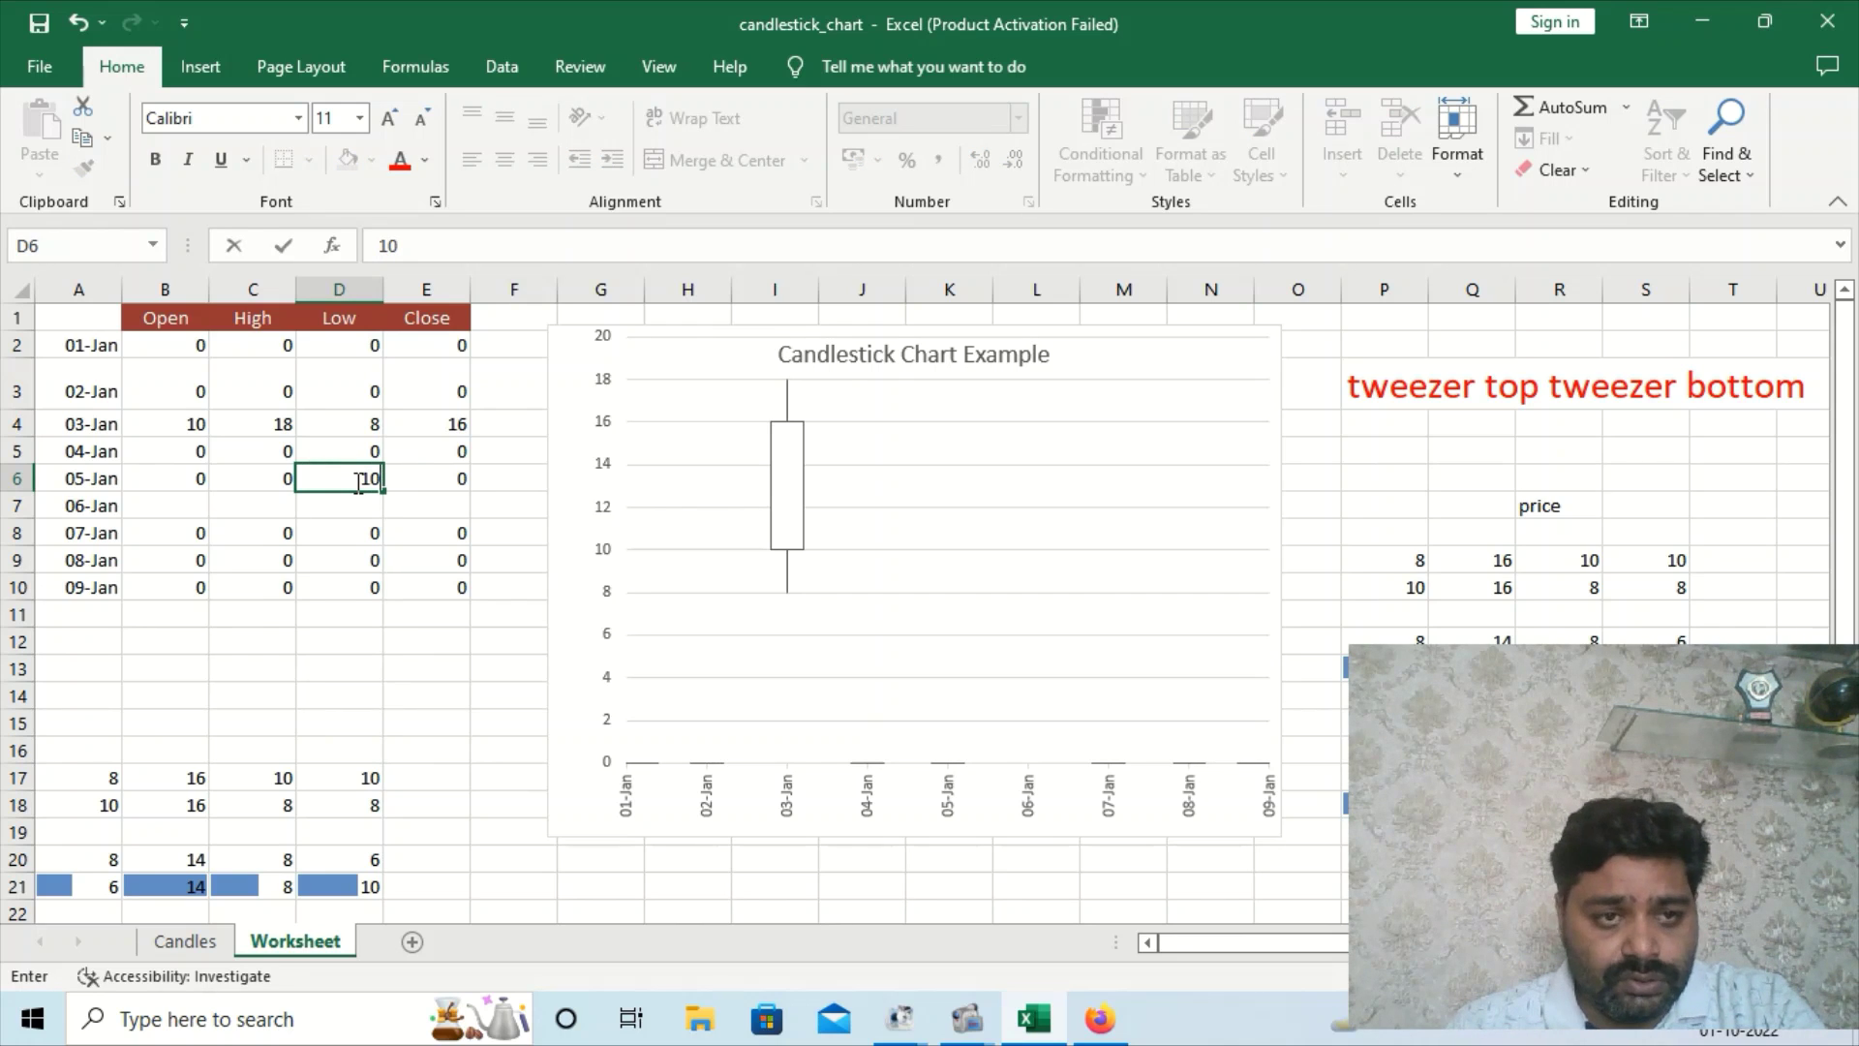
click(281, 478)
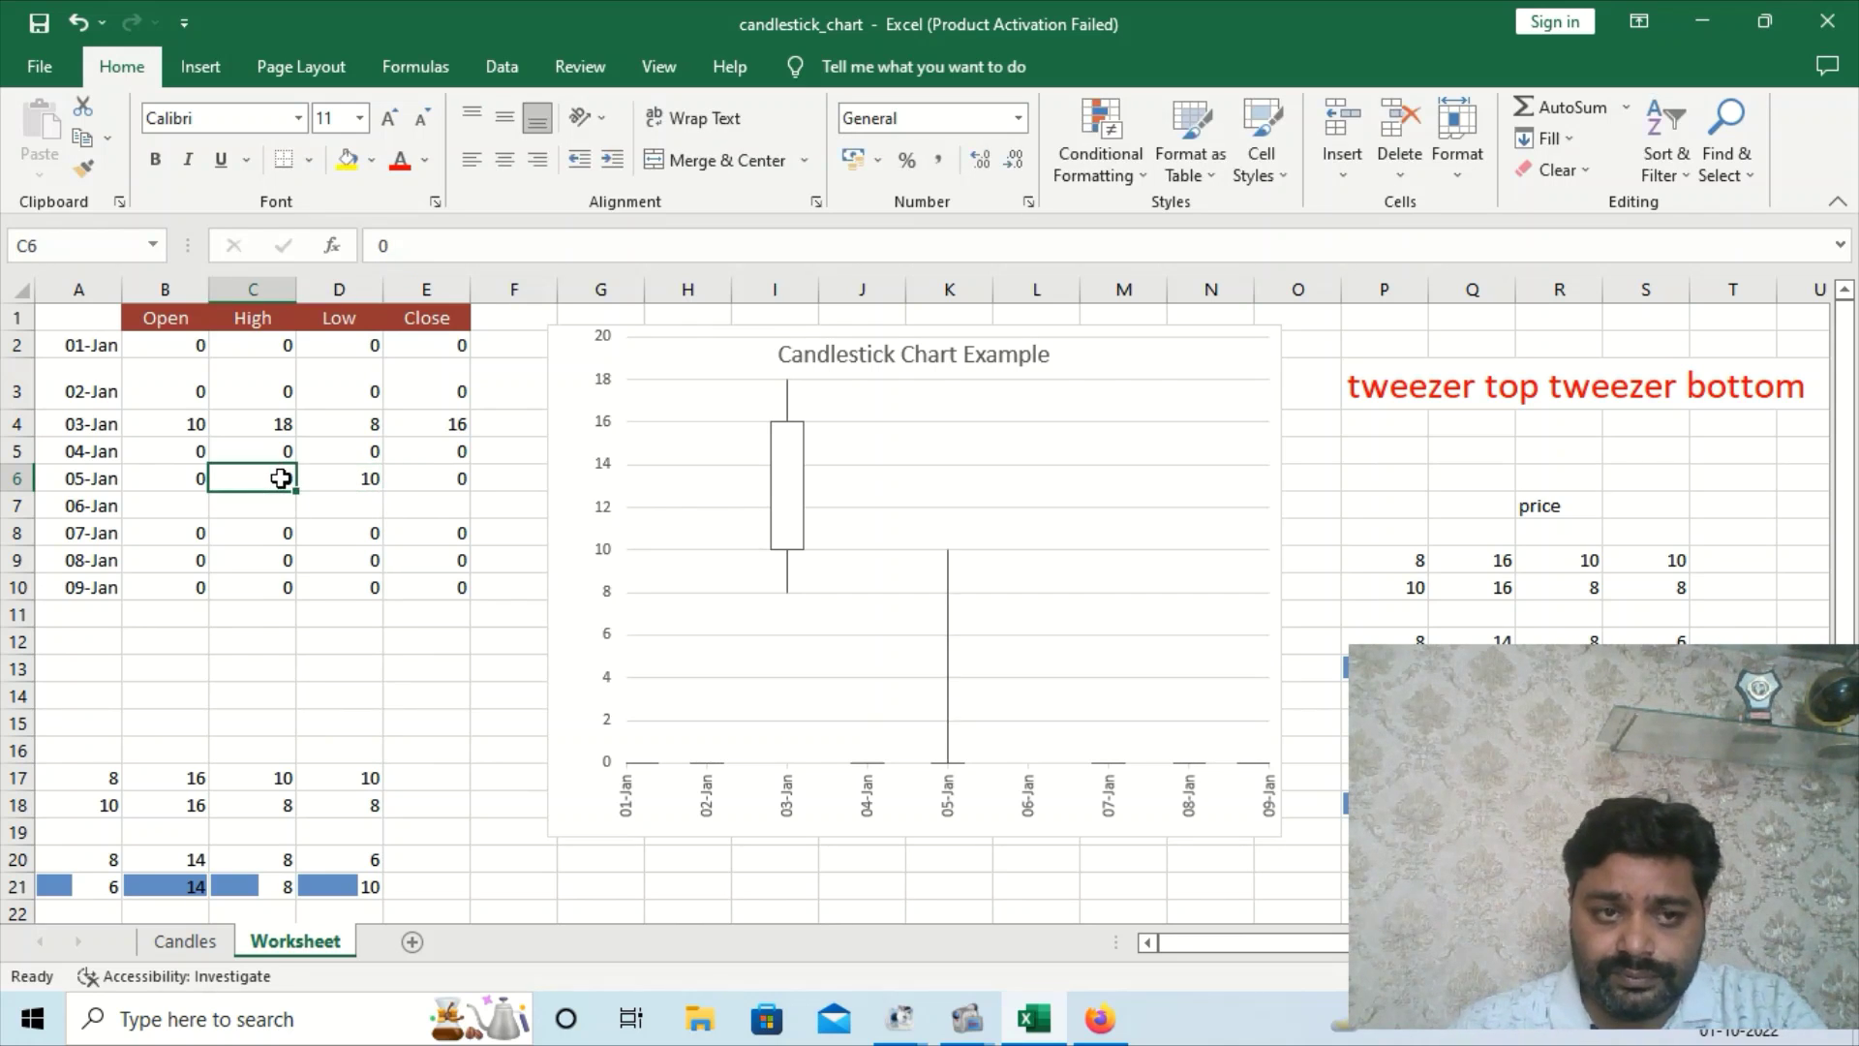
text(1)
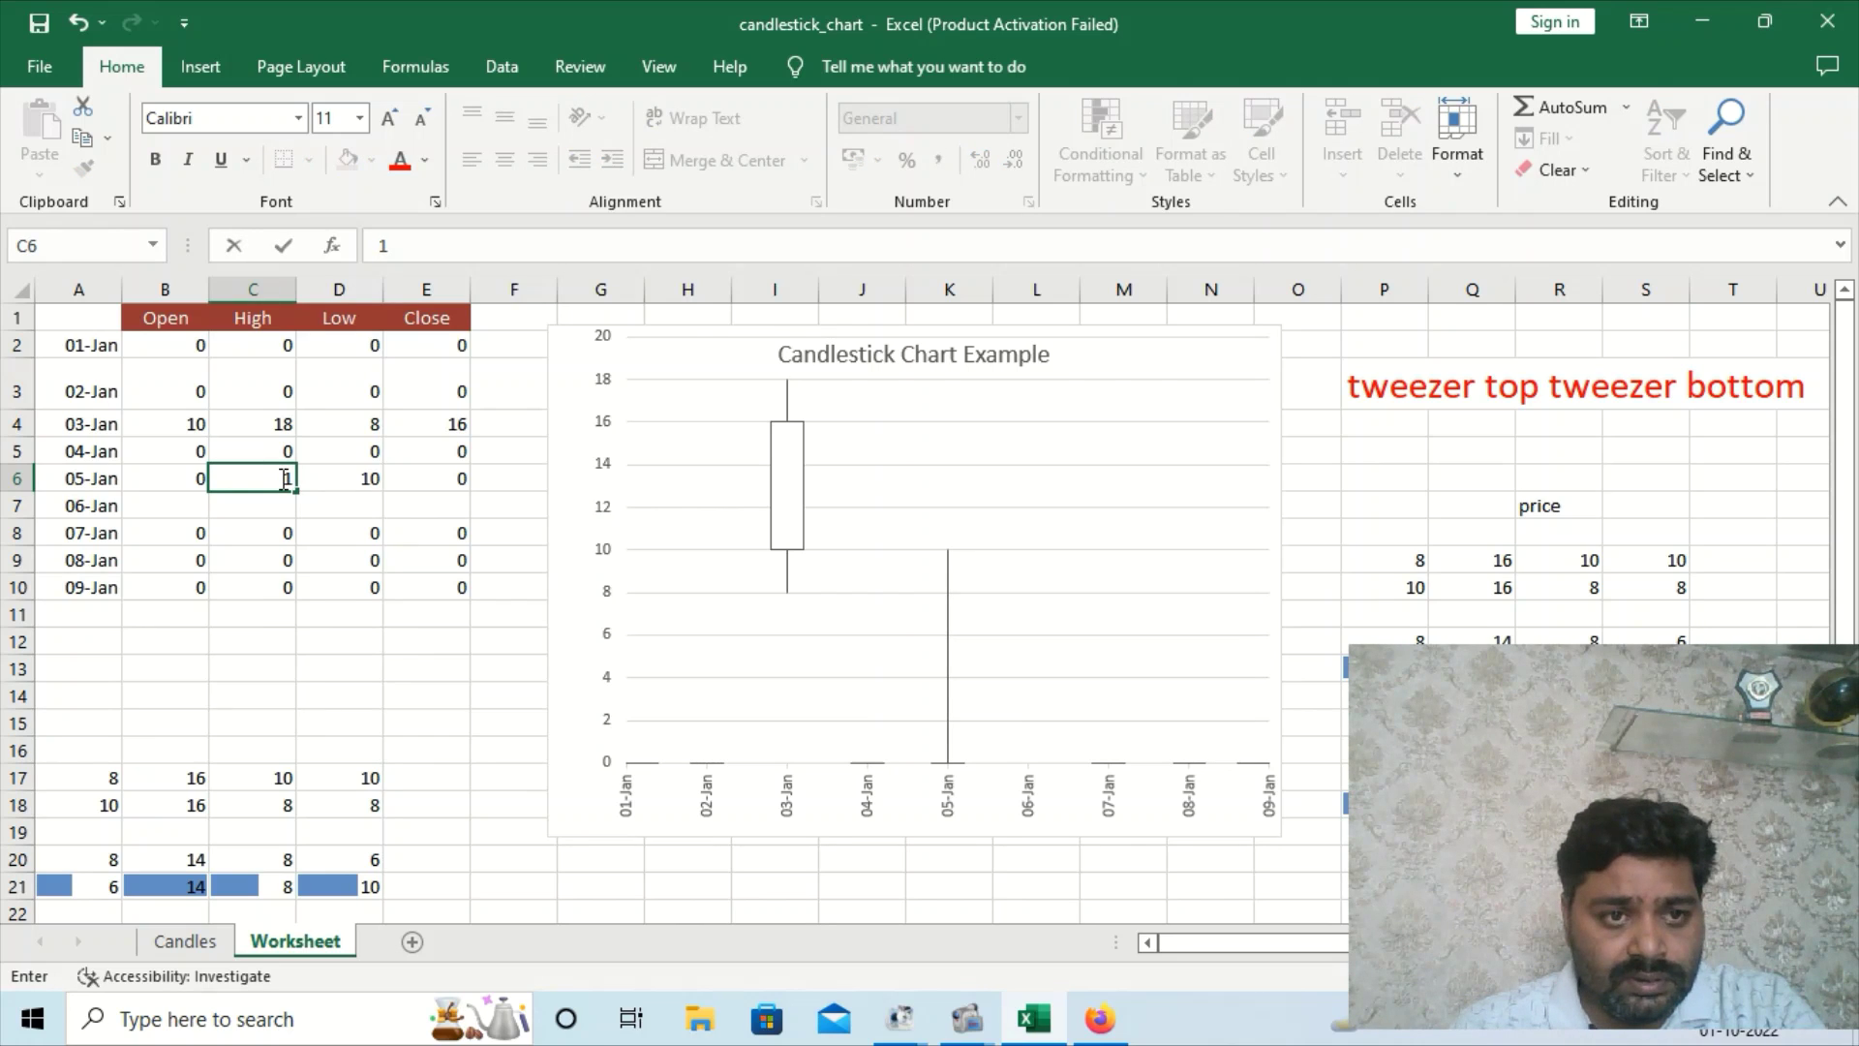
text(6)
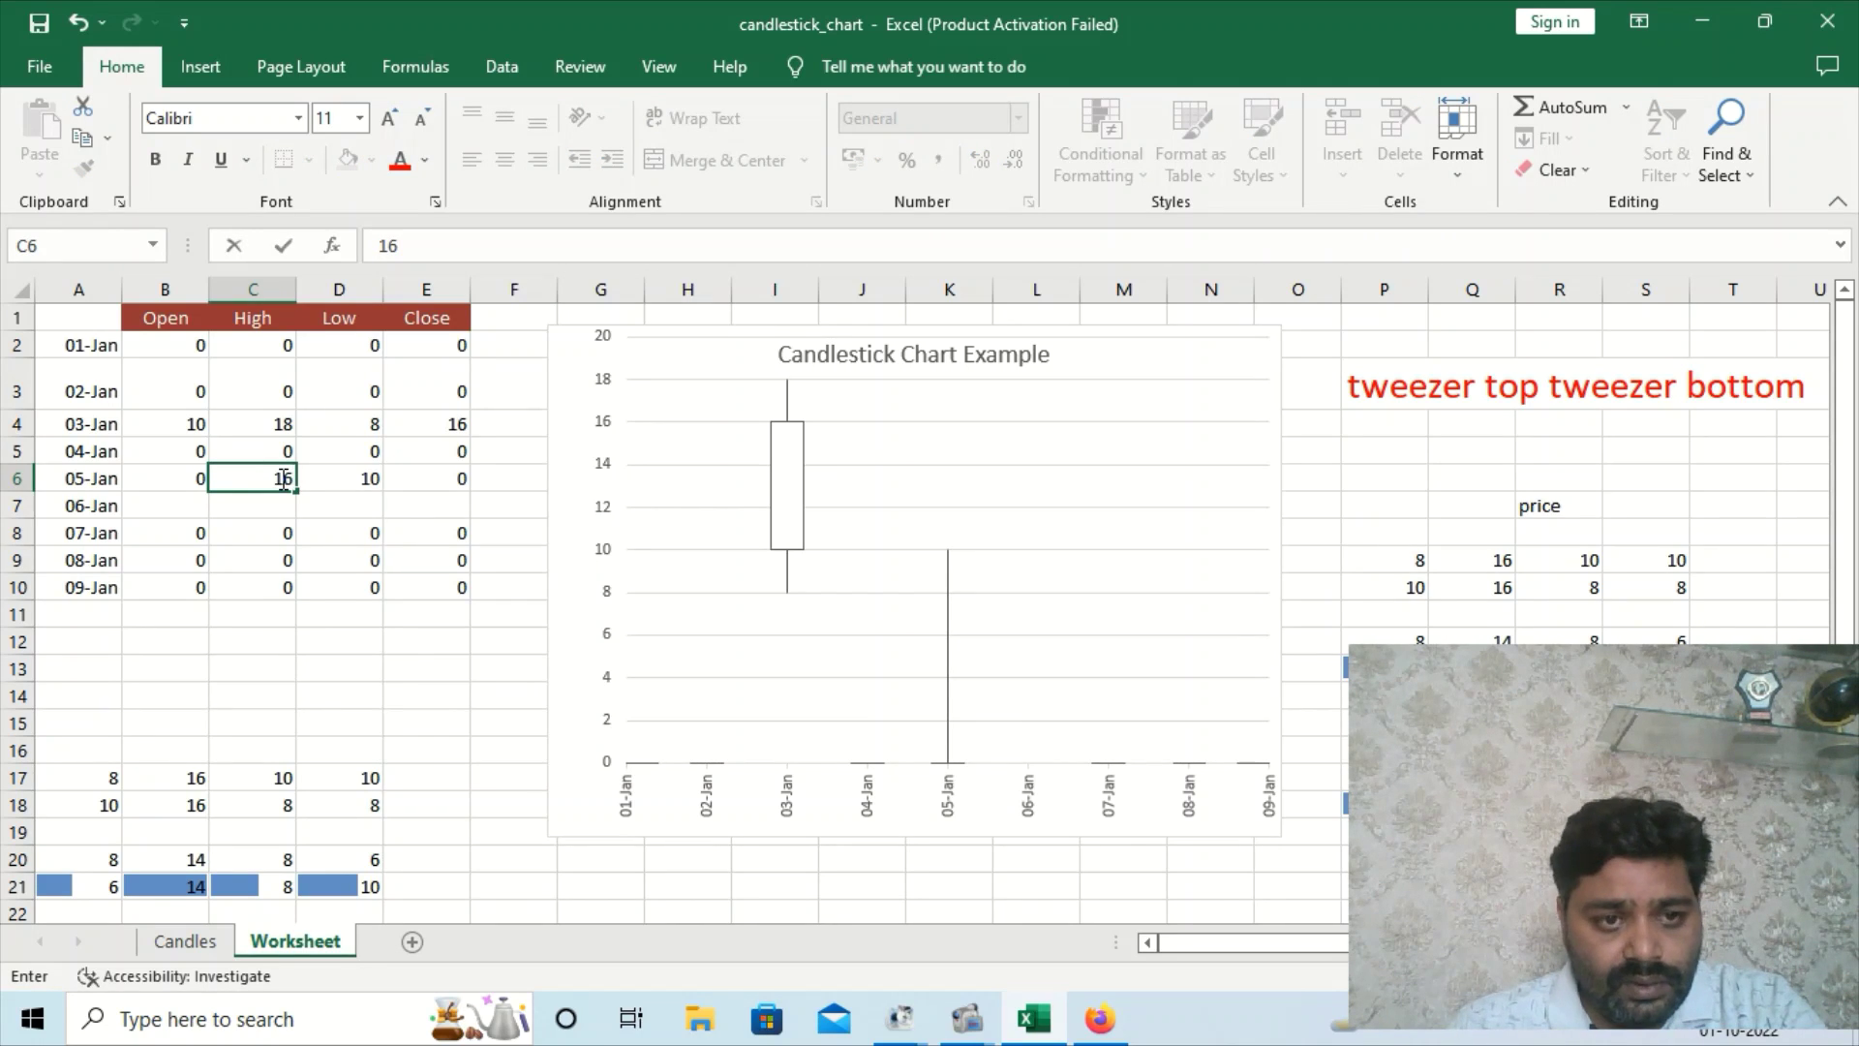
click(284, 659)
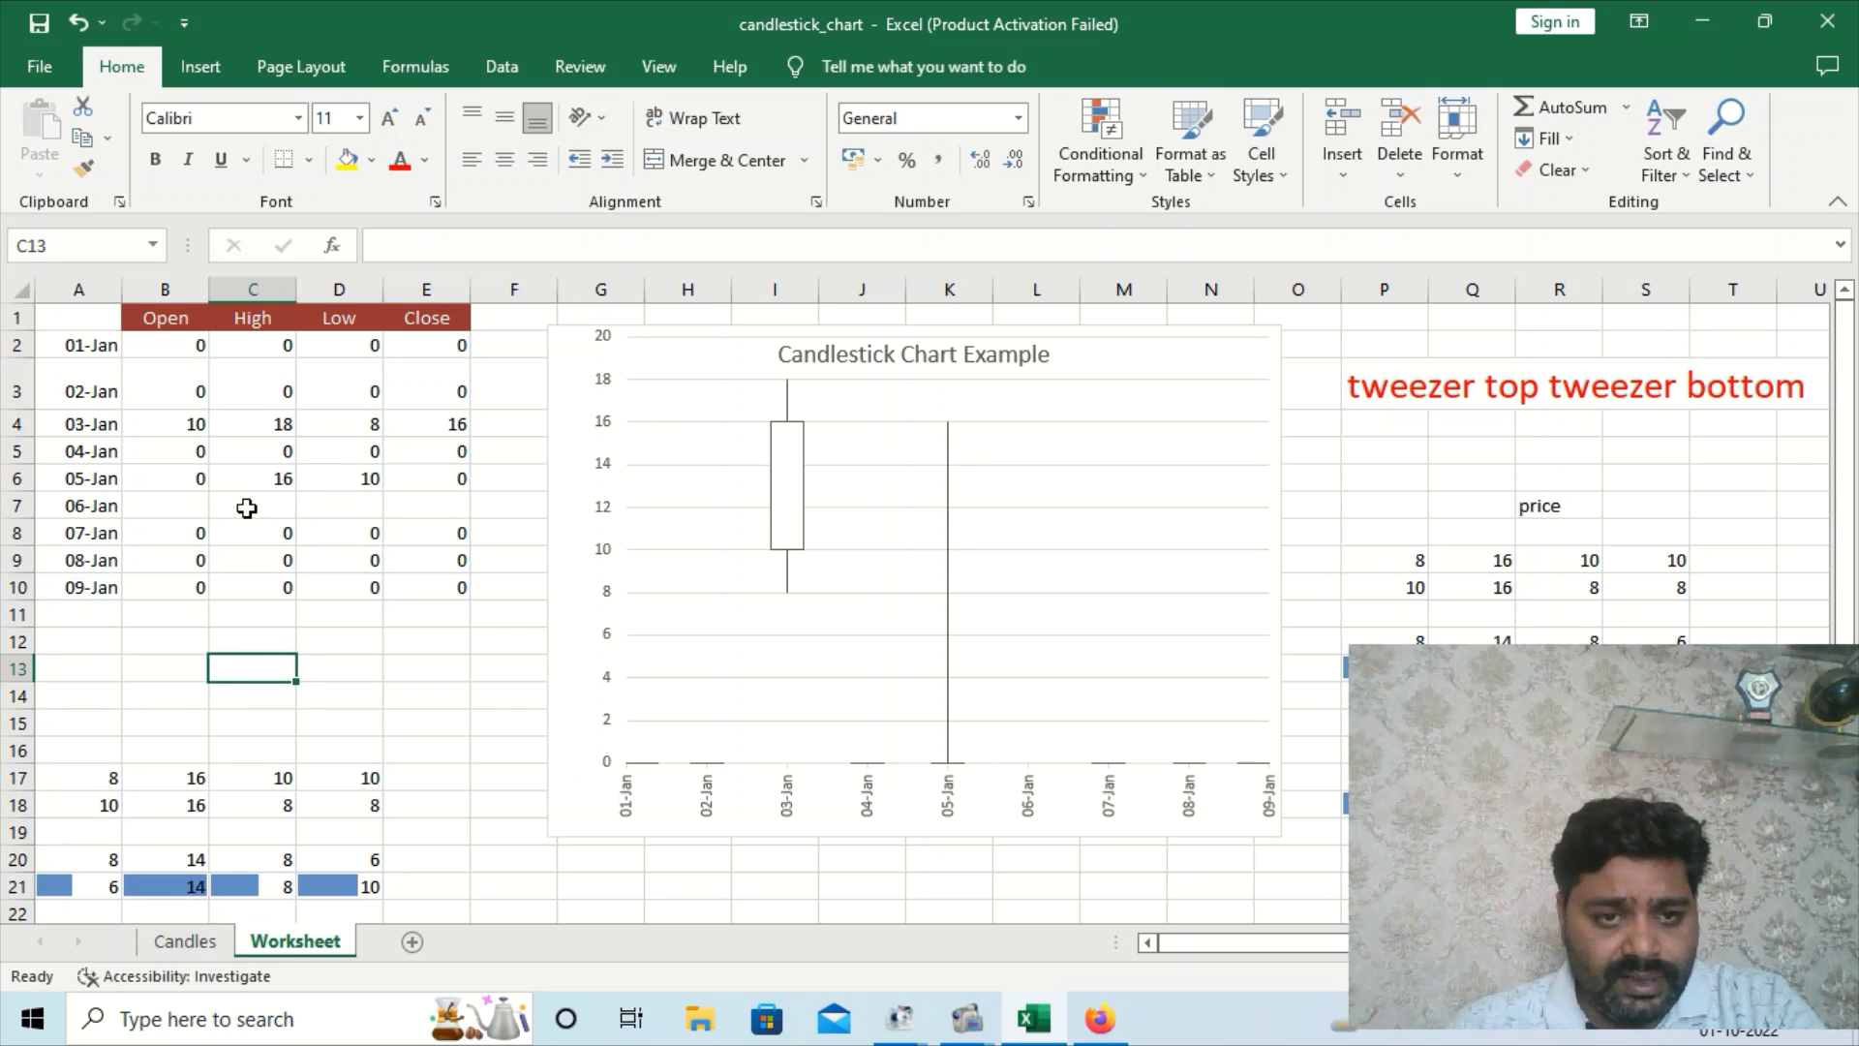
Set the 04-Jan Open price to 11 and its Close price to 15
click(195, 447)
text(11)
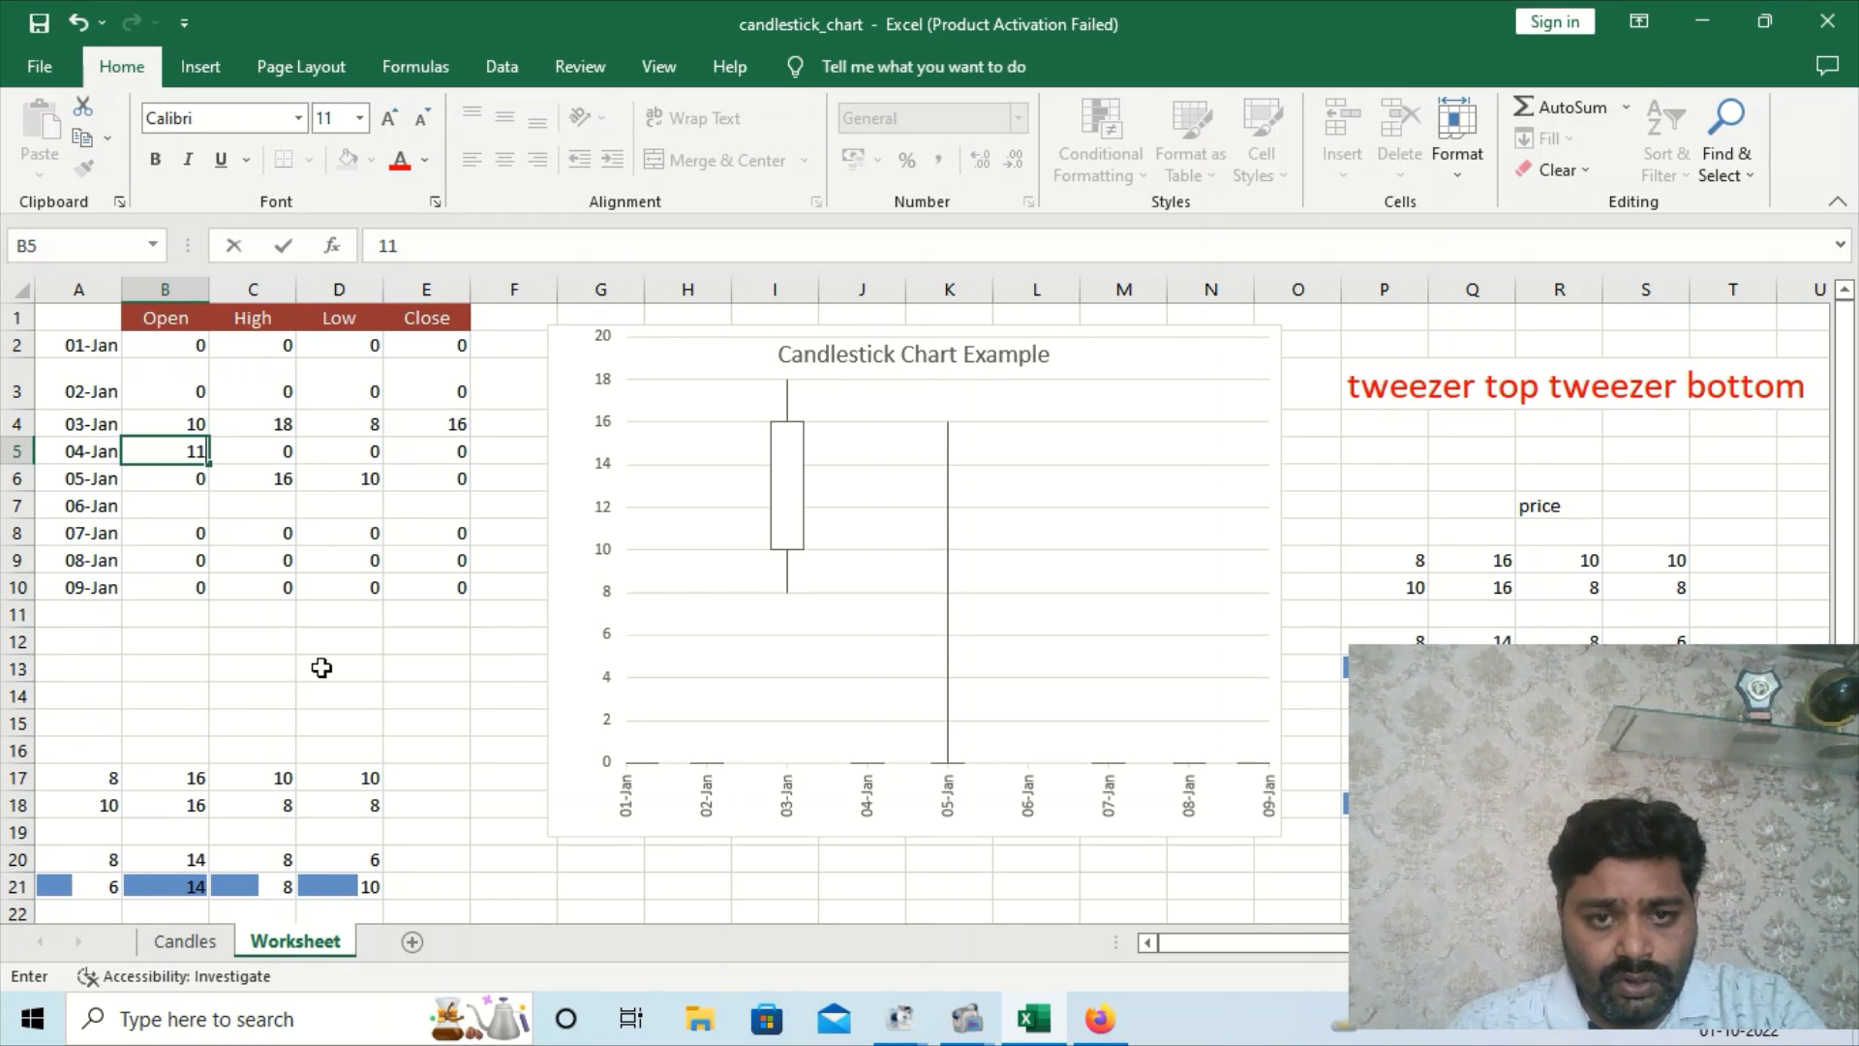
click(359, 644)
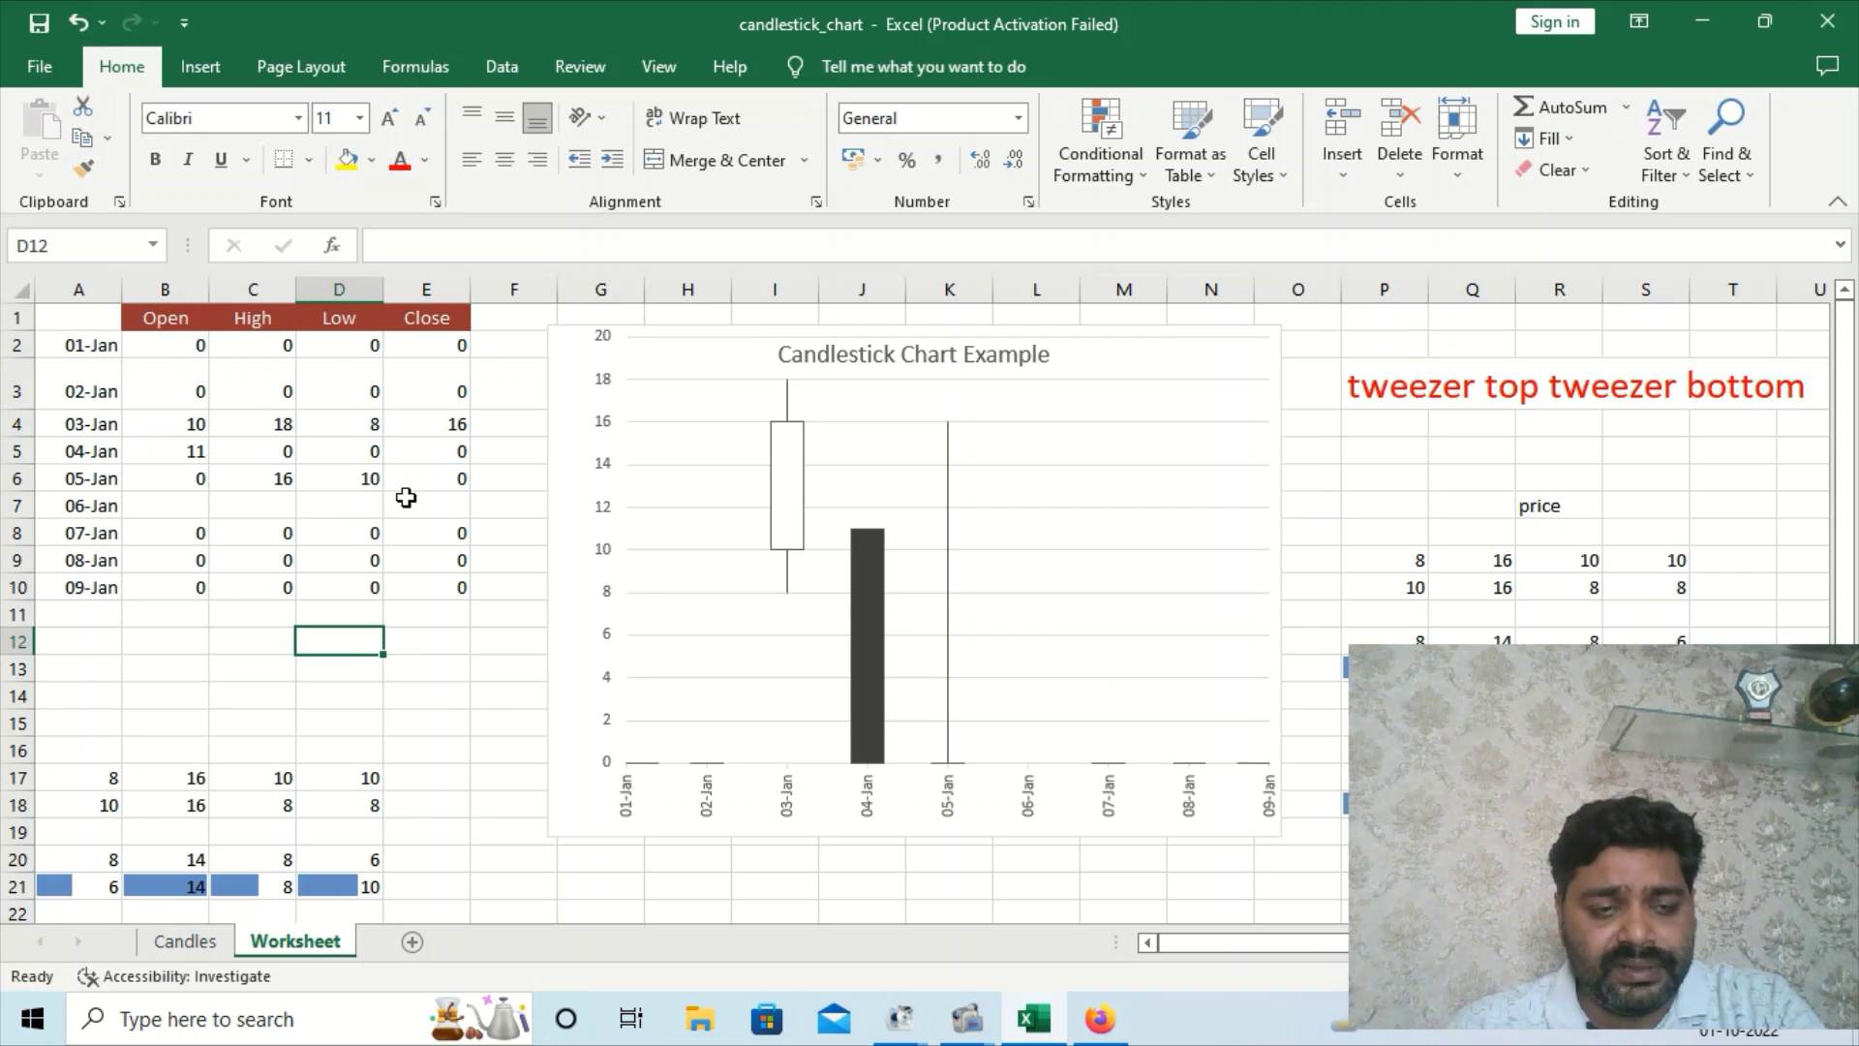
click(457, 453)
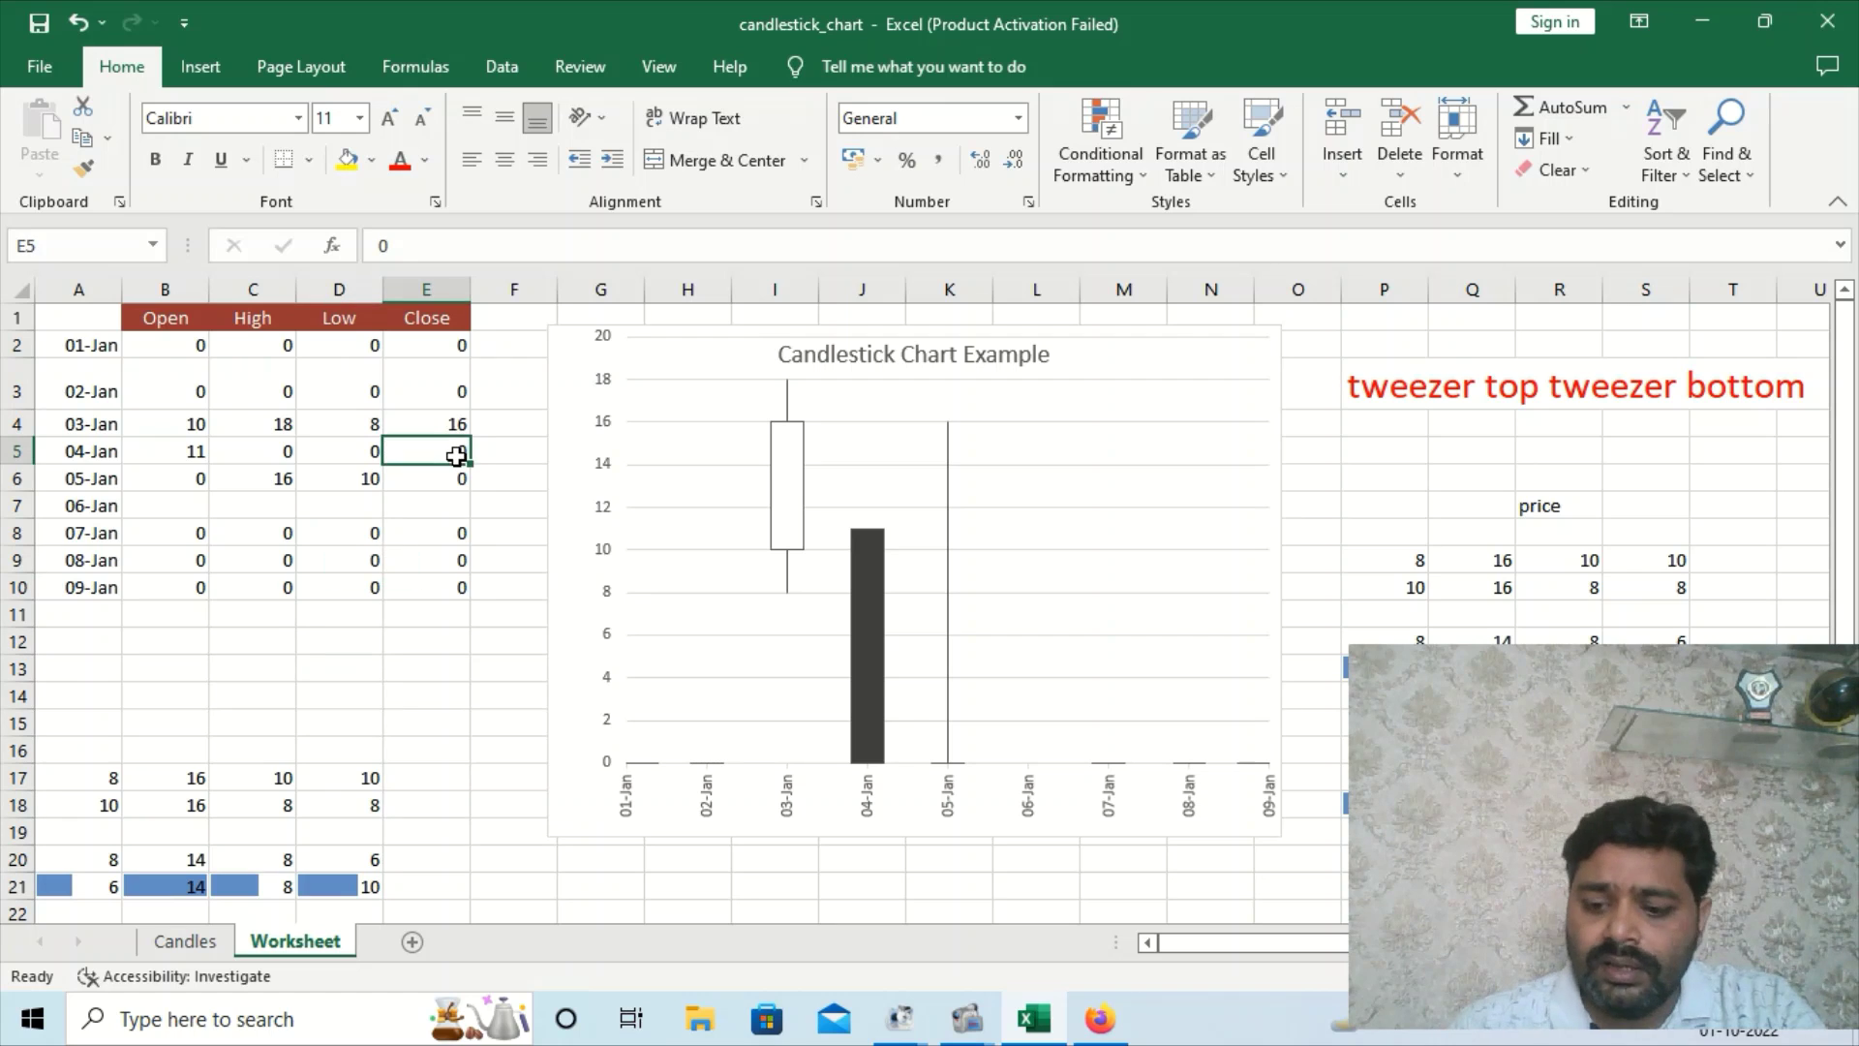
text(15)
click(440, 641)
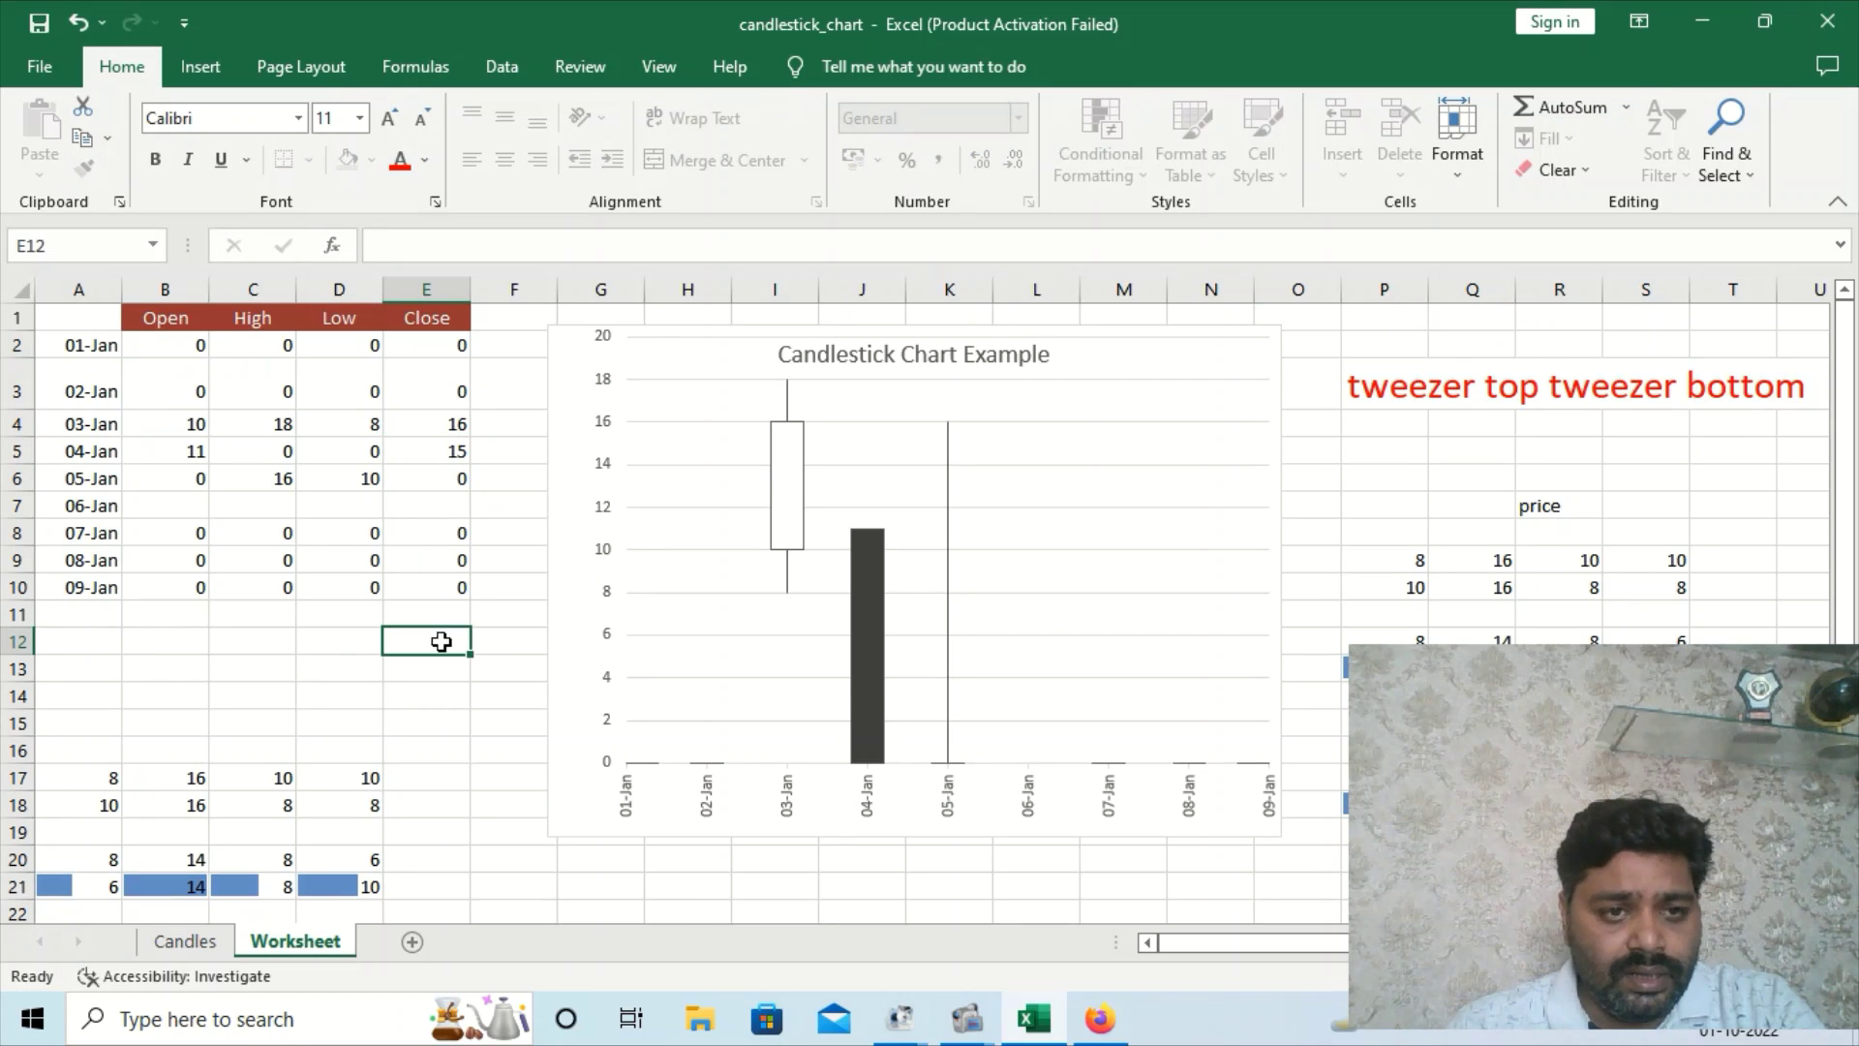
Move the High and Low values from the 05-Jan row up into the 04-Jan row
click(286, 481)
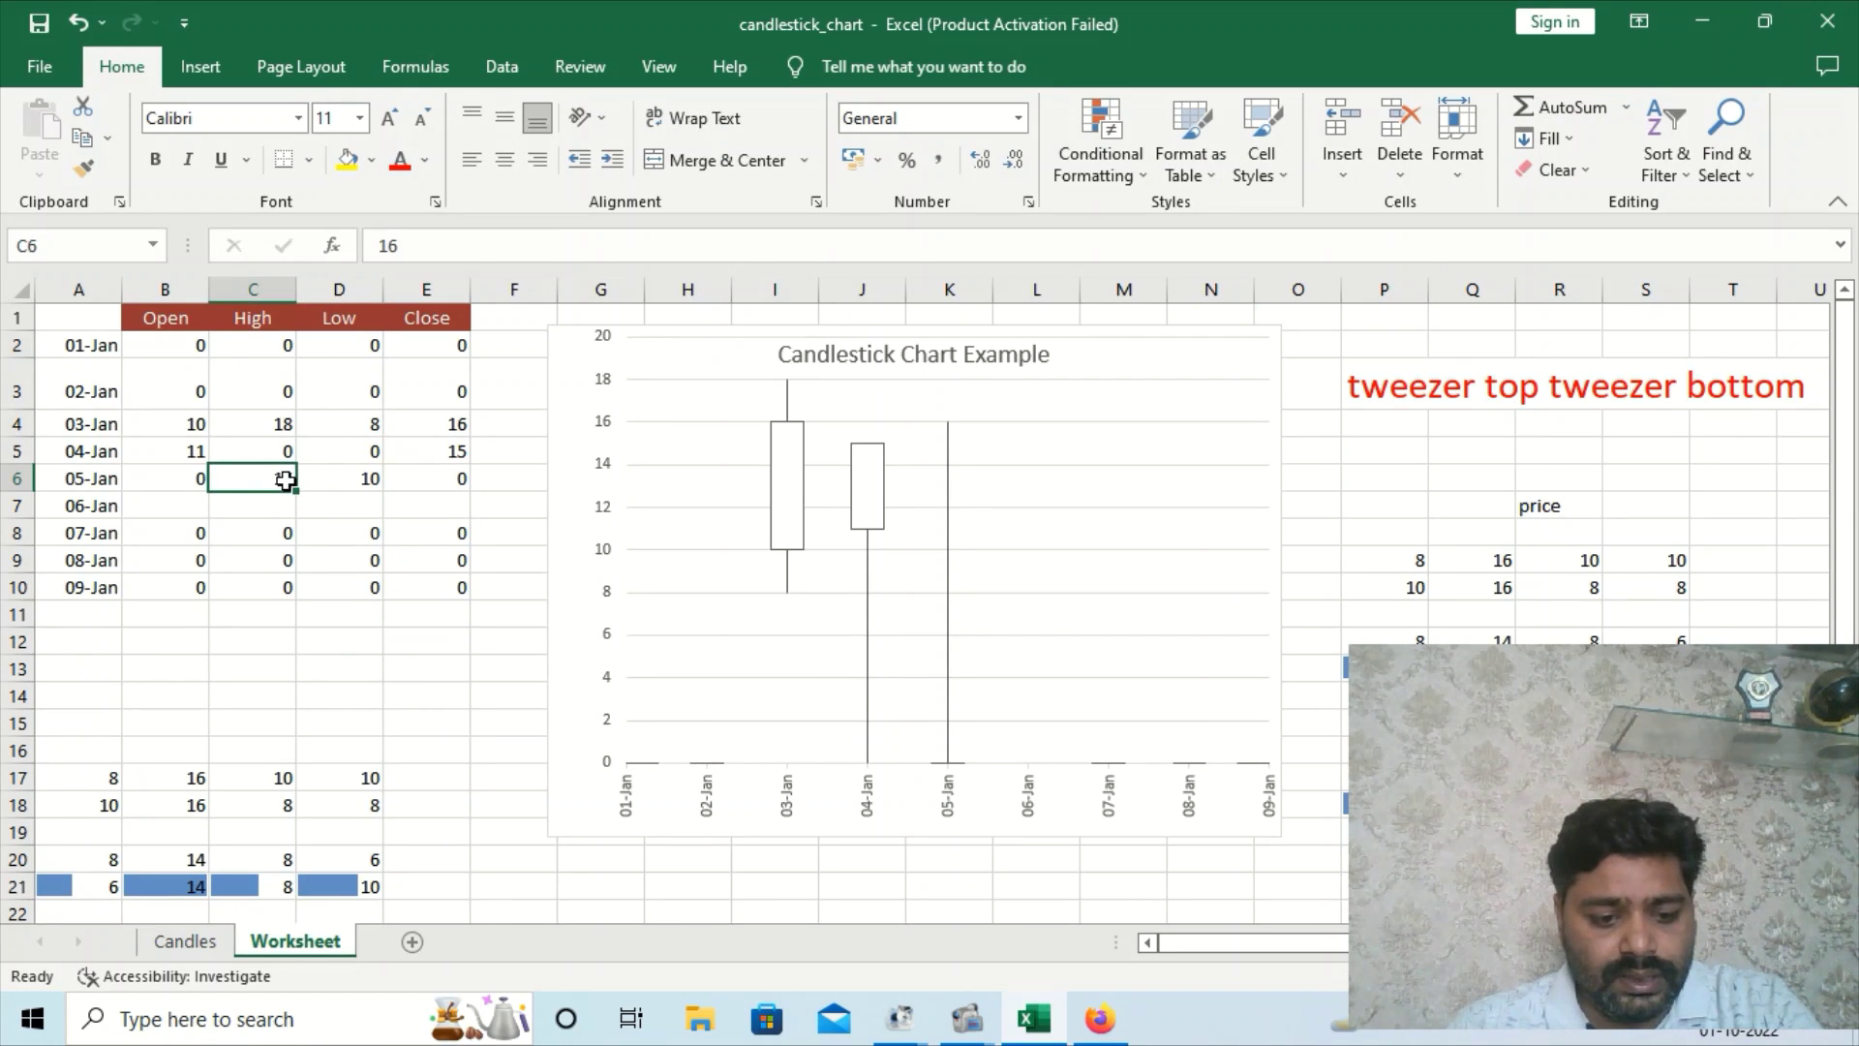
key(ctrl+c)
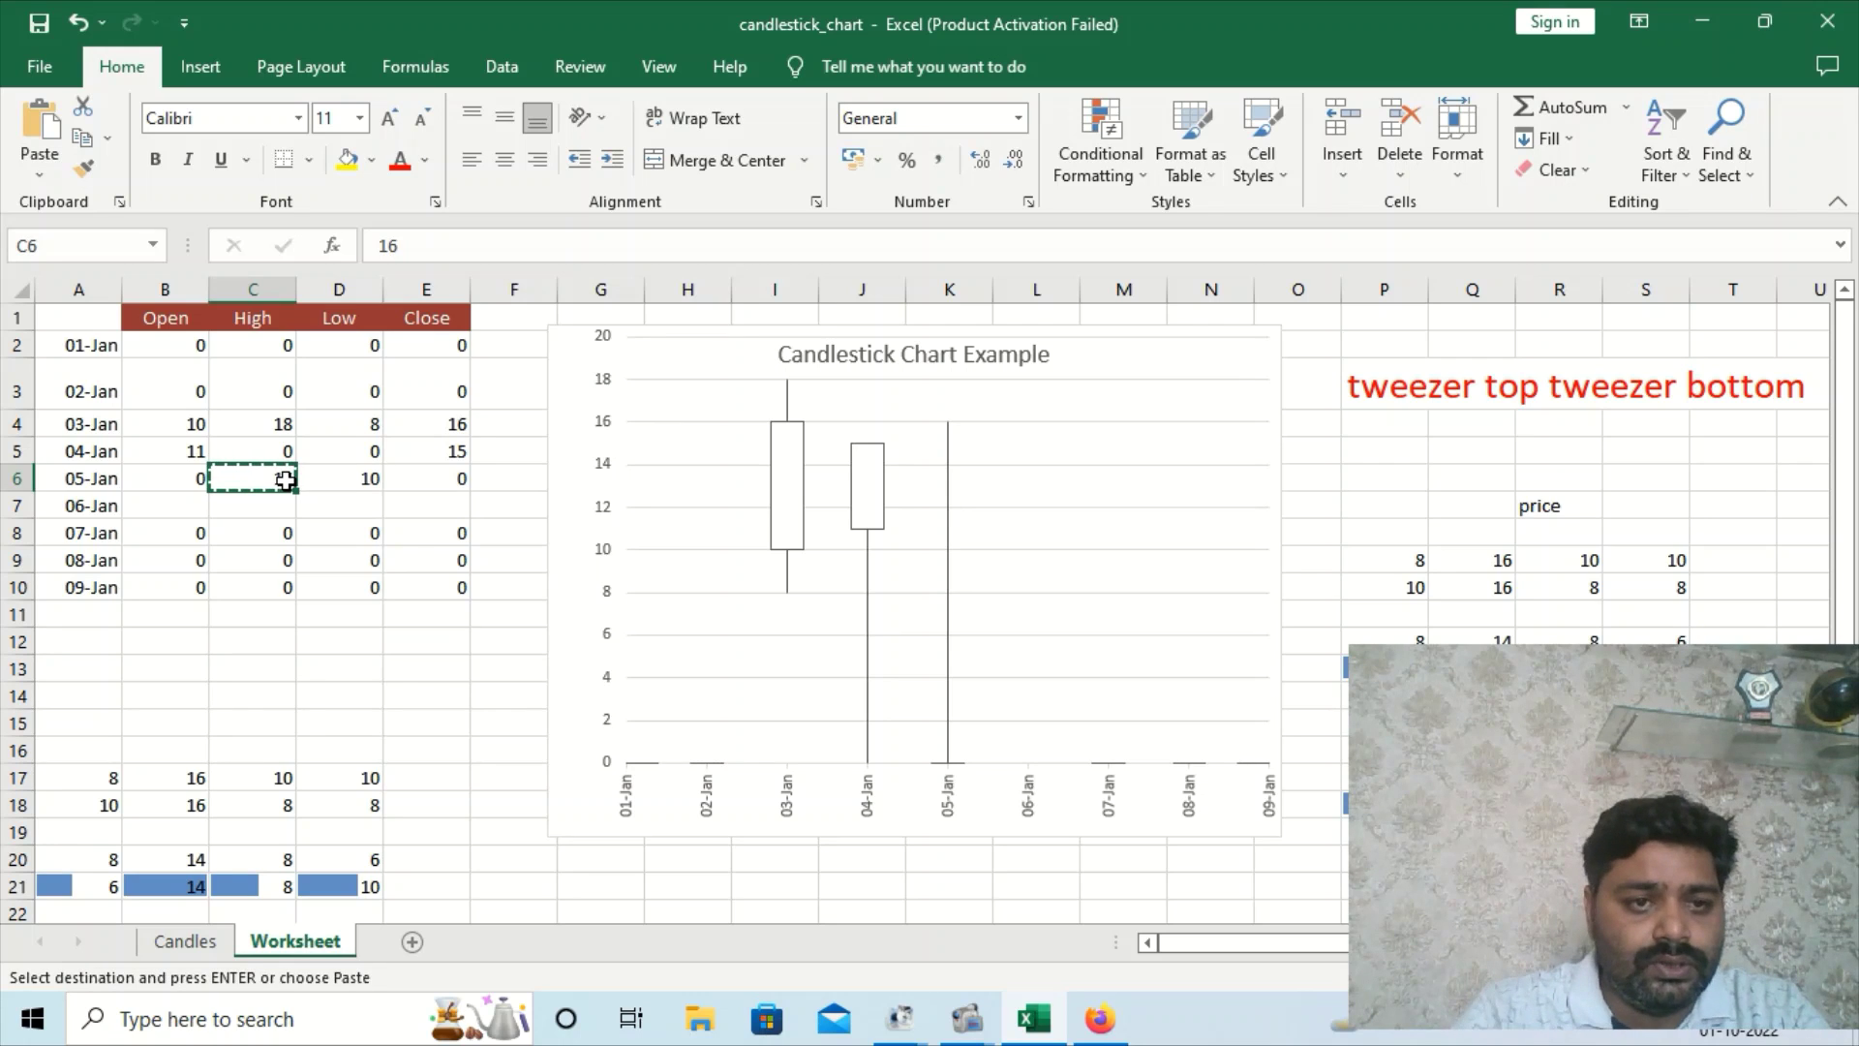
click(286, 449)
key(ctrl+v)
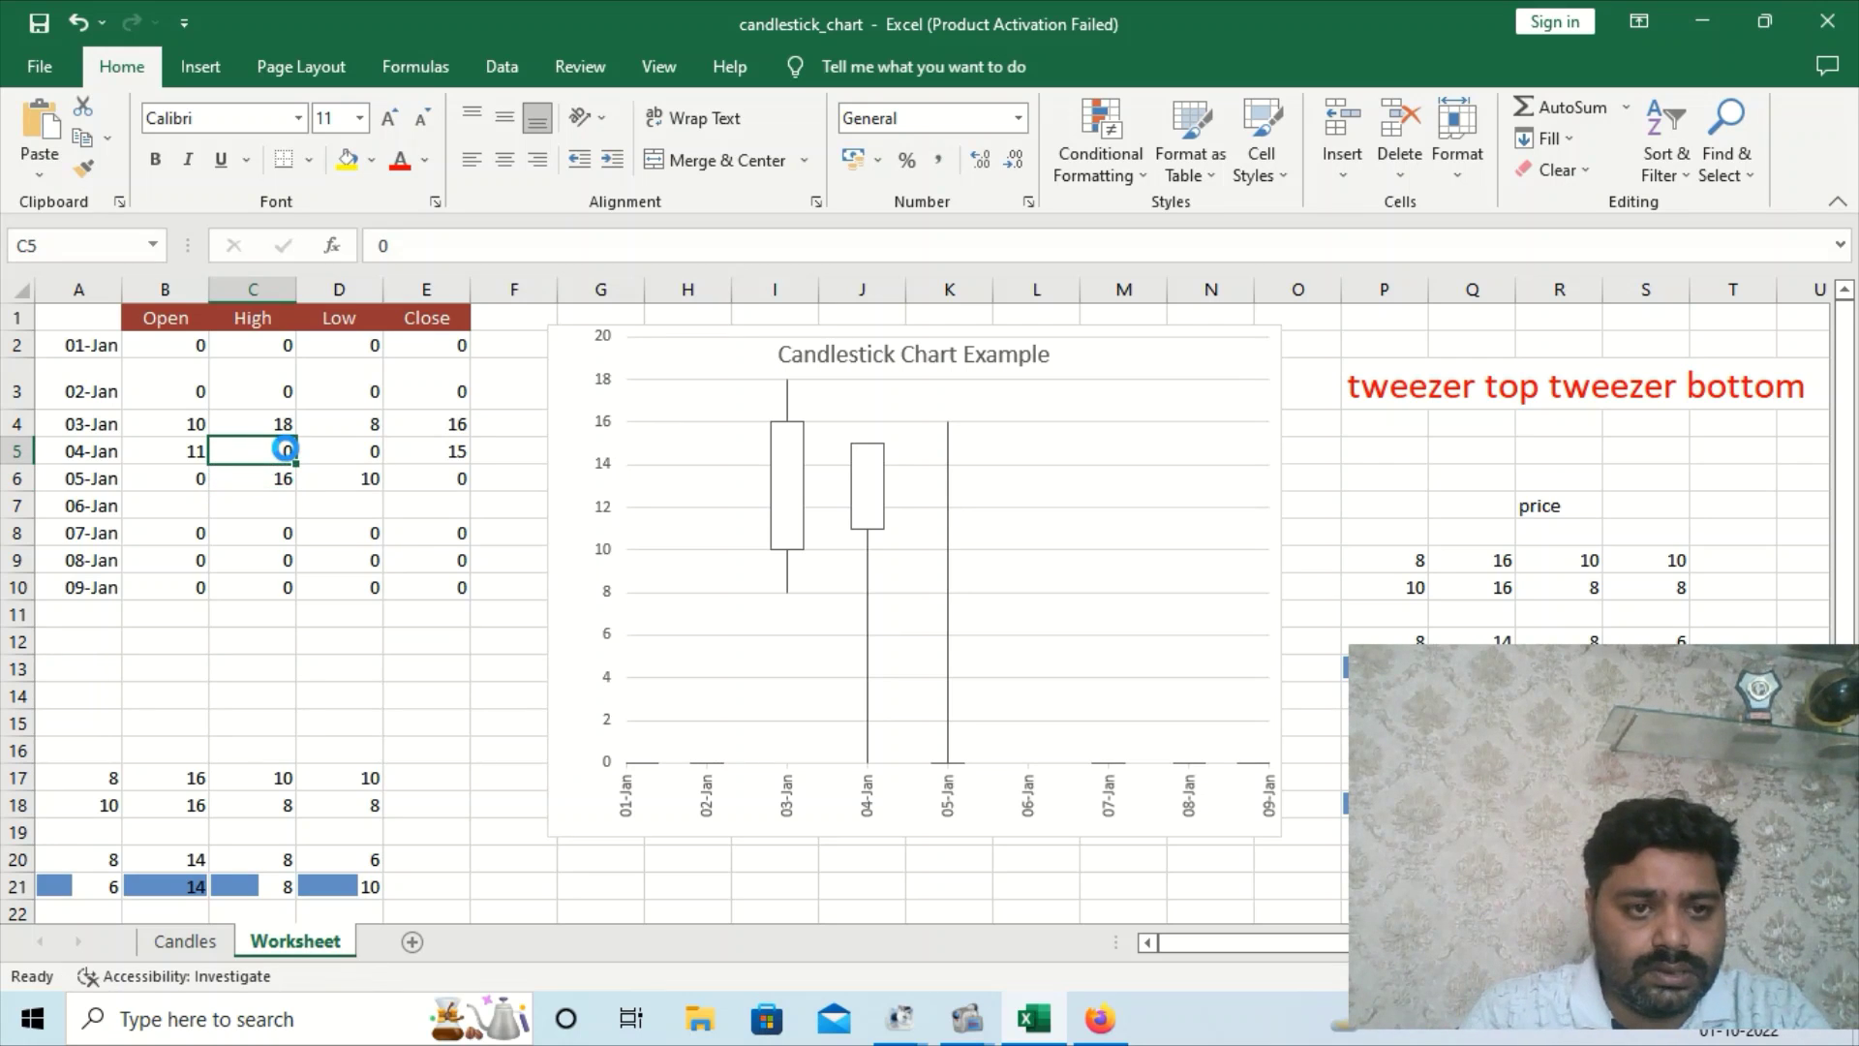
click(372, 479)
key(ctrl+c)
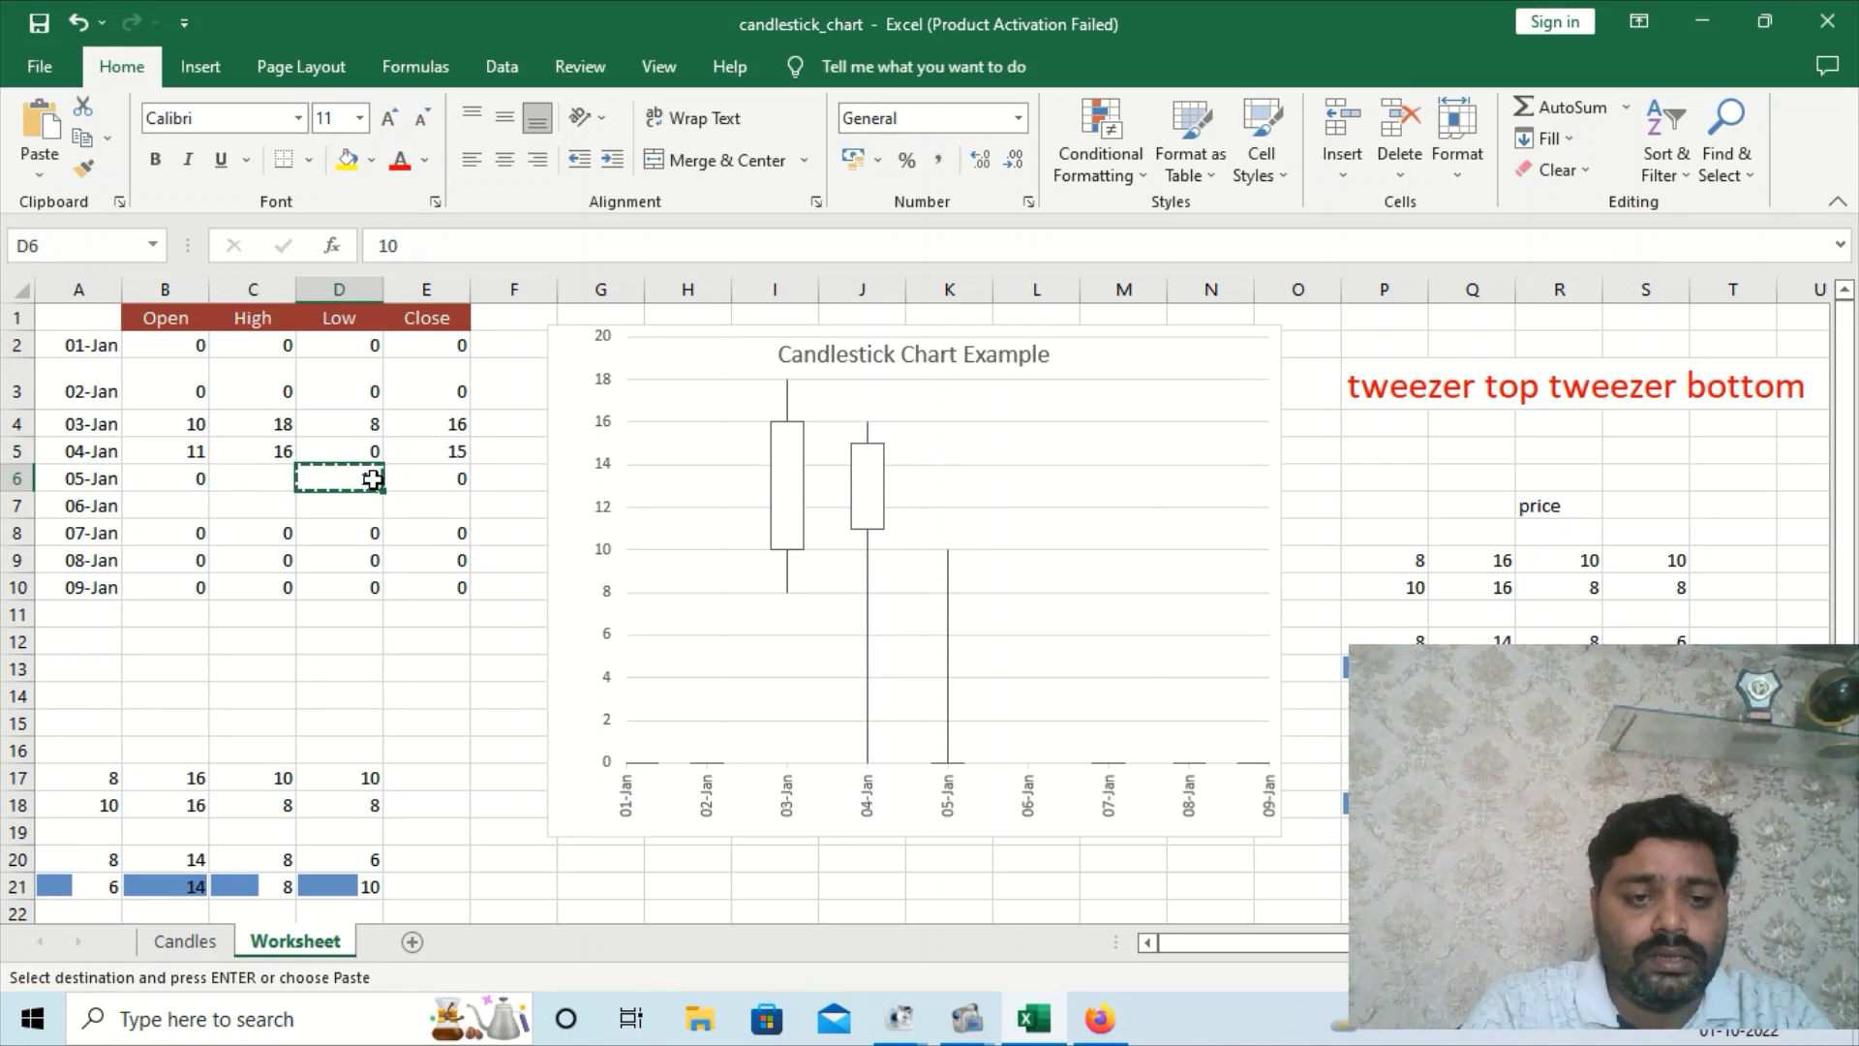
click(374, 451)
key(ctrl+v)
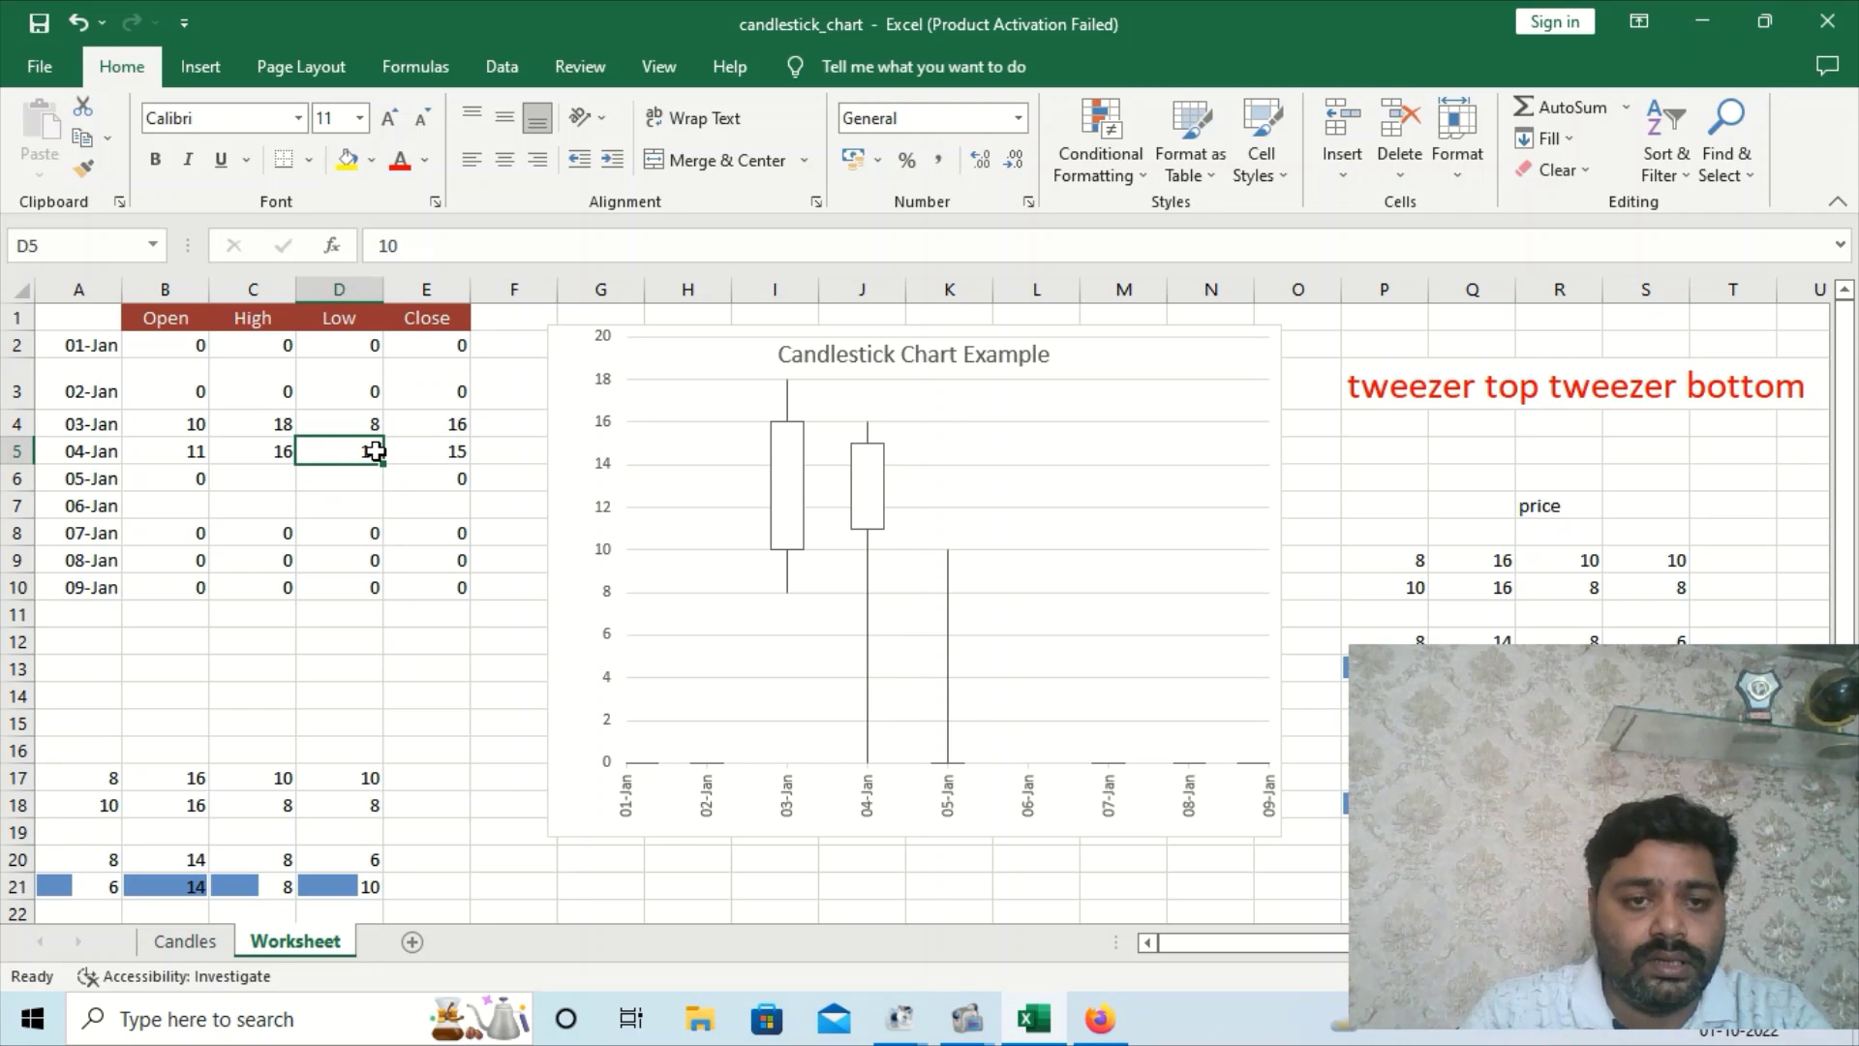
click(424, 698)
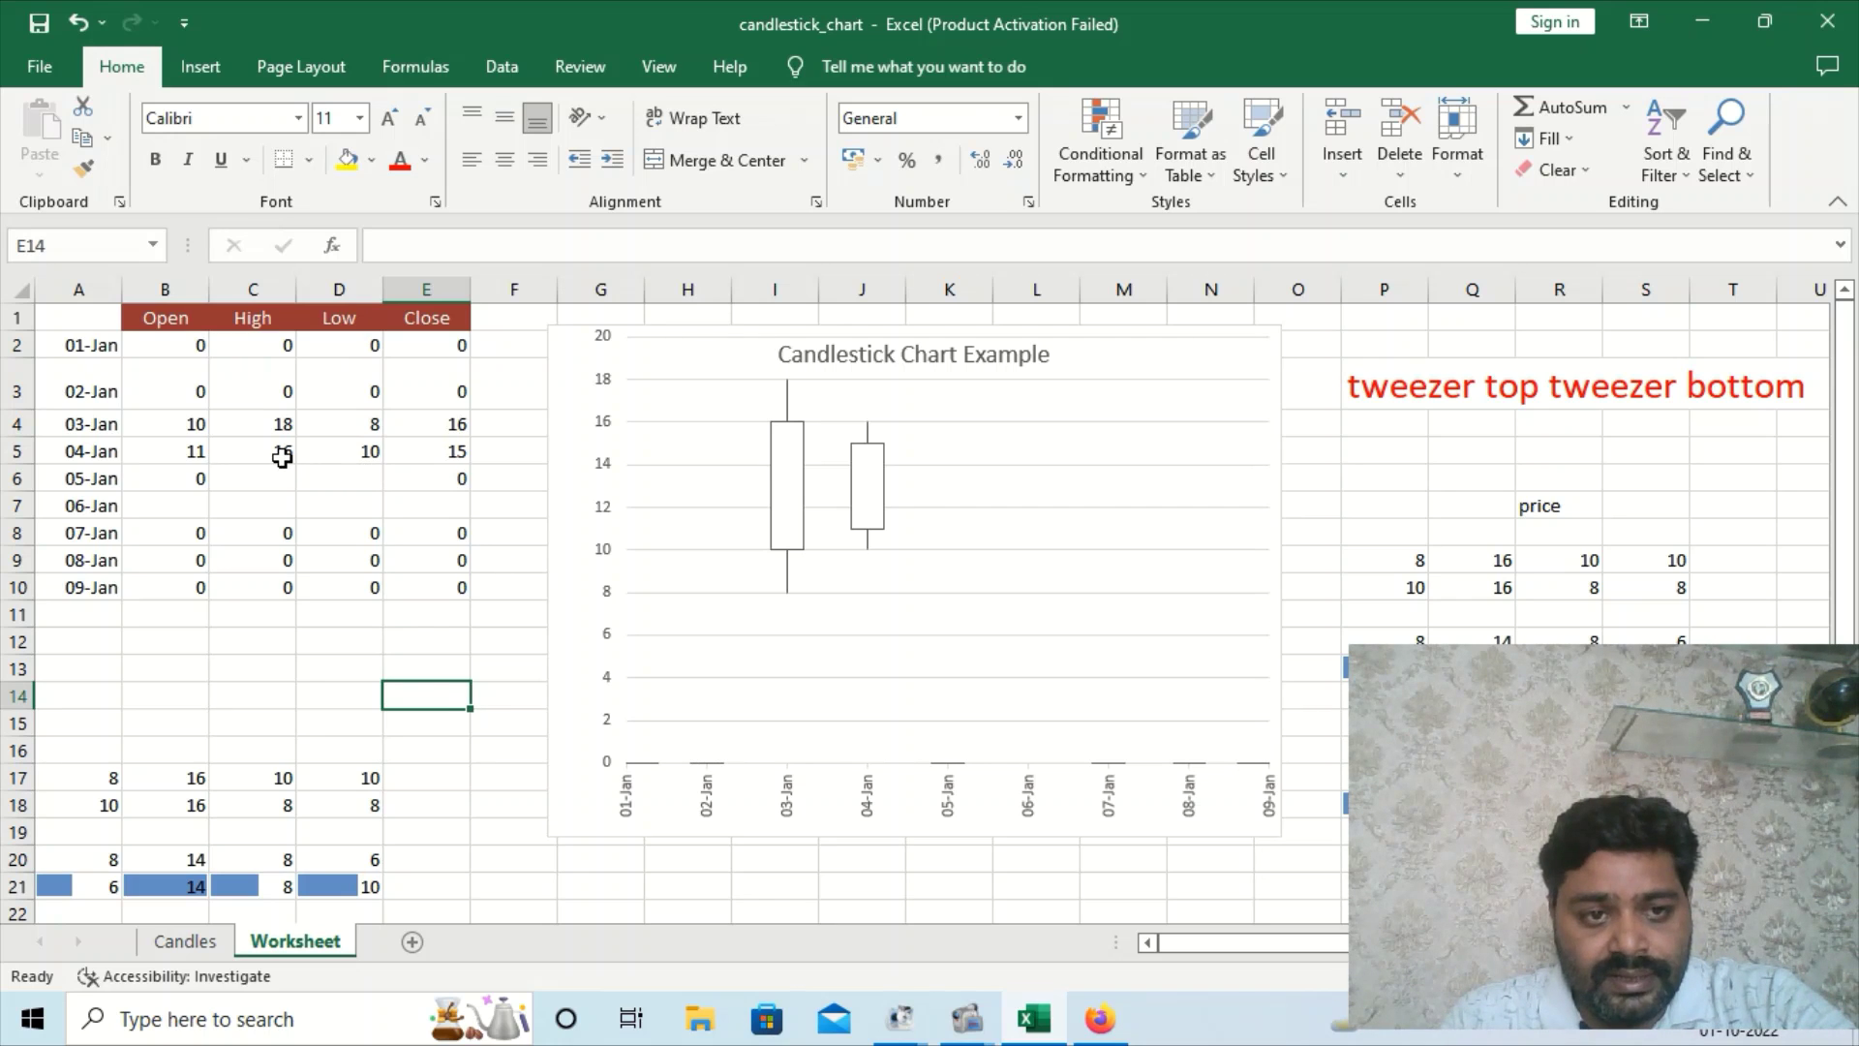
Turn 04-Jan into a bearish candle by setting its Open to 15 and its Close to 11
click(282, 457)
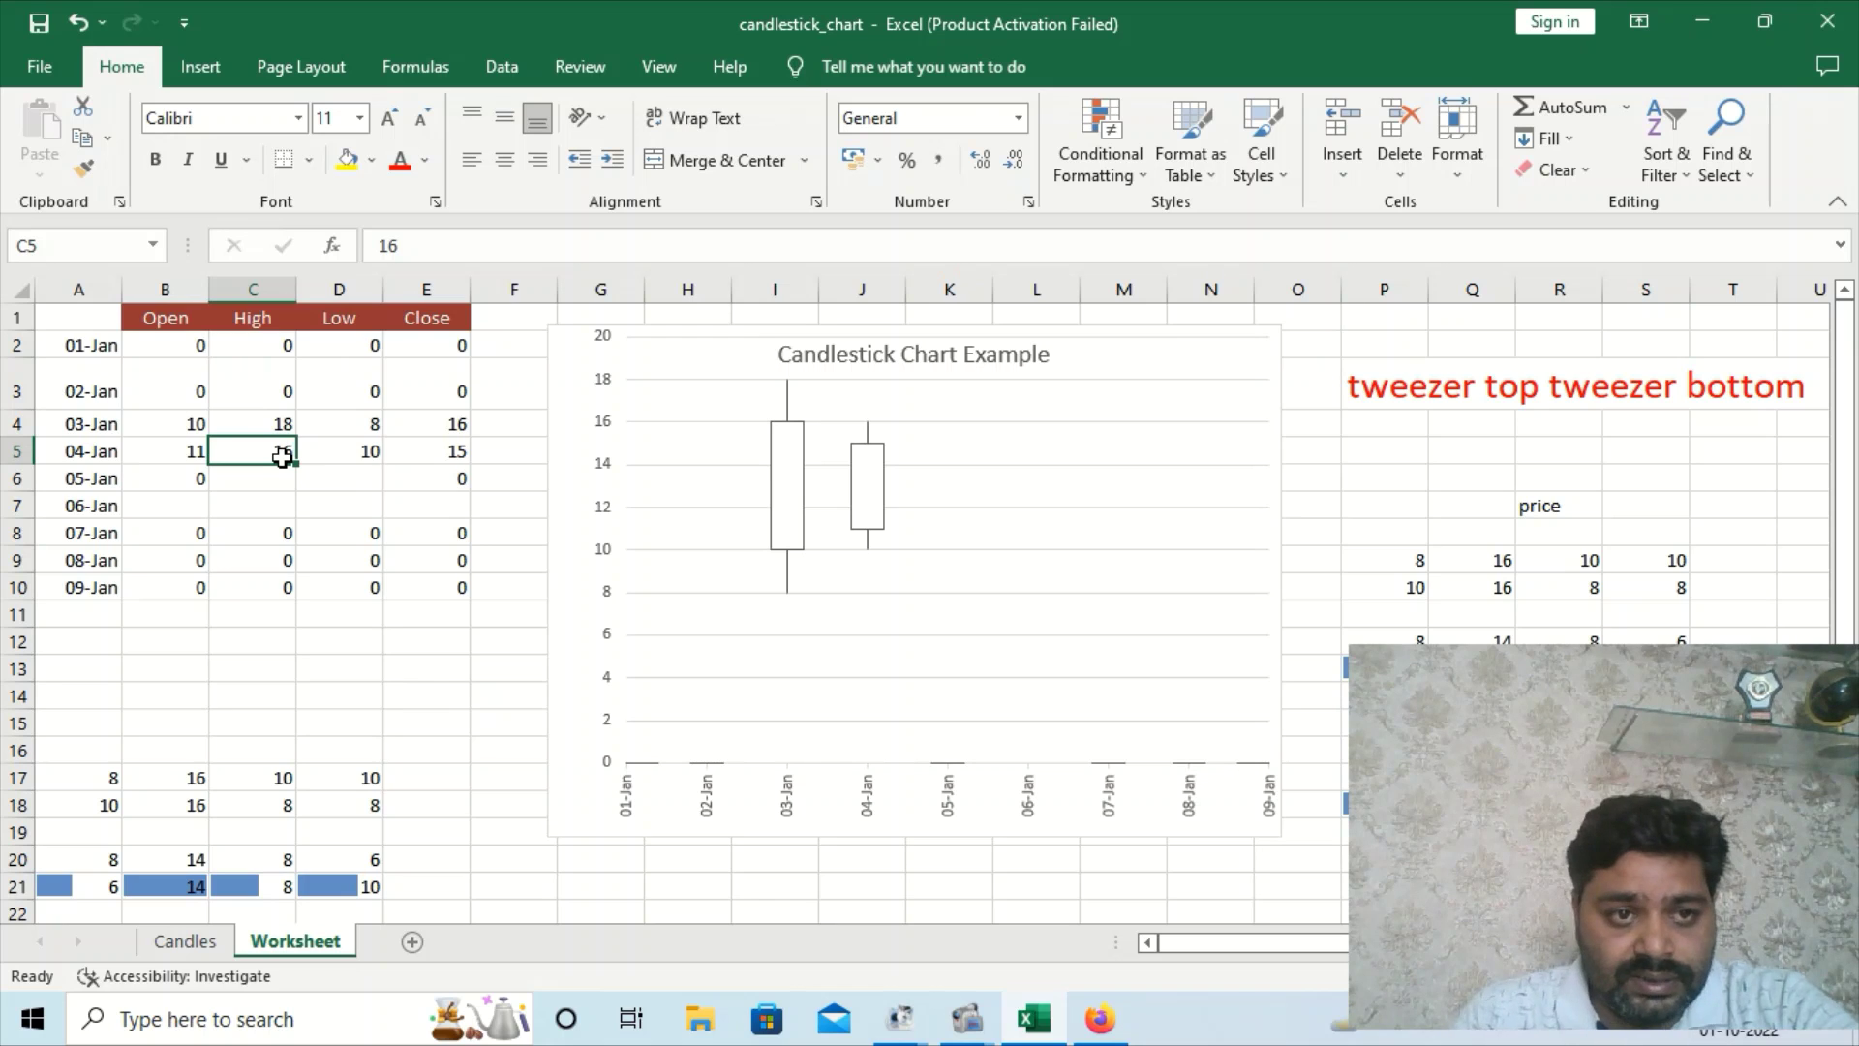
click(195, 455)
text(15)
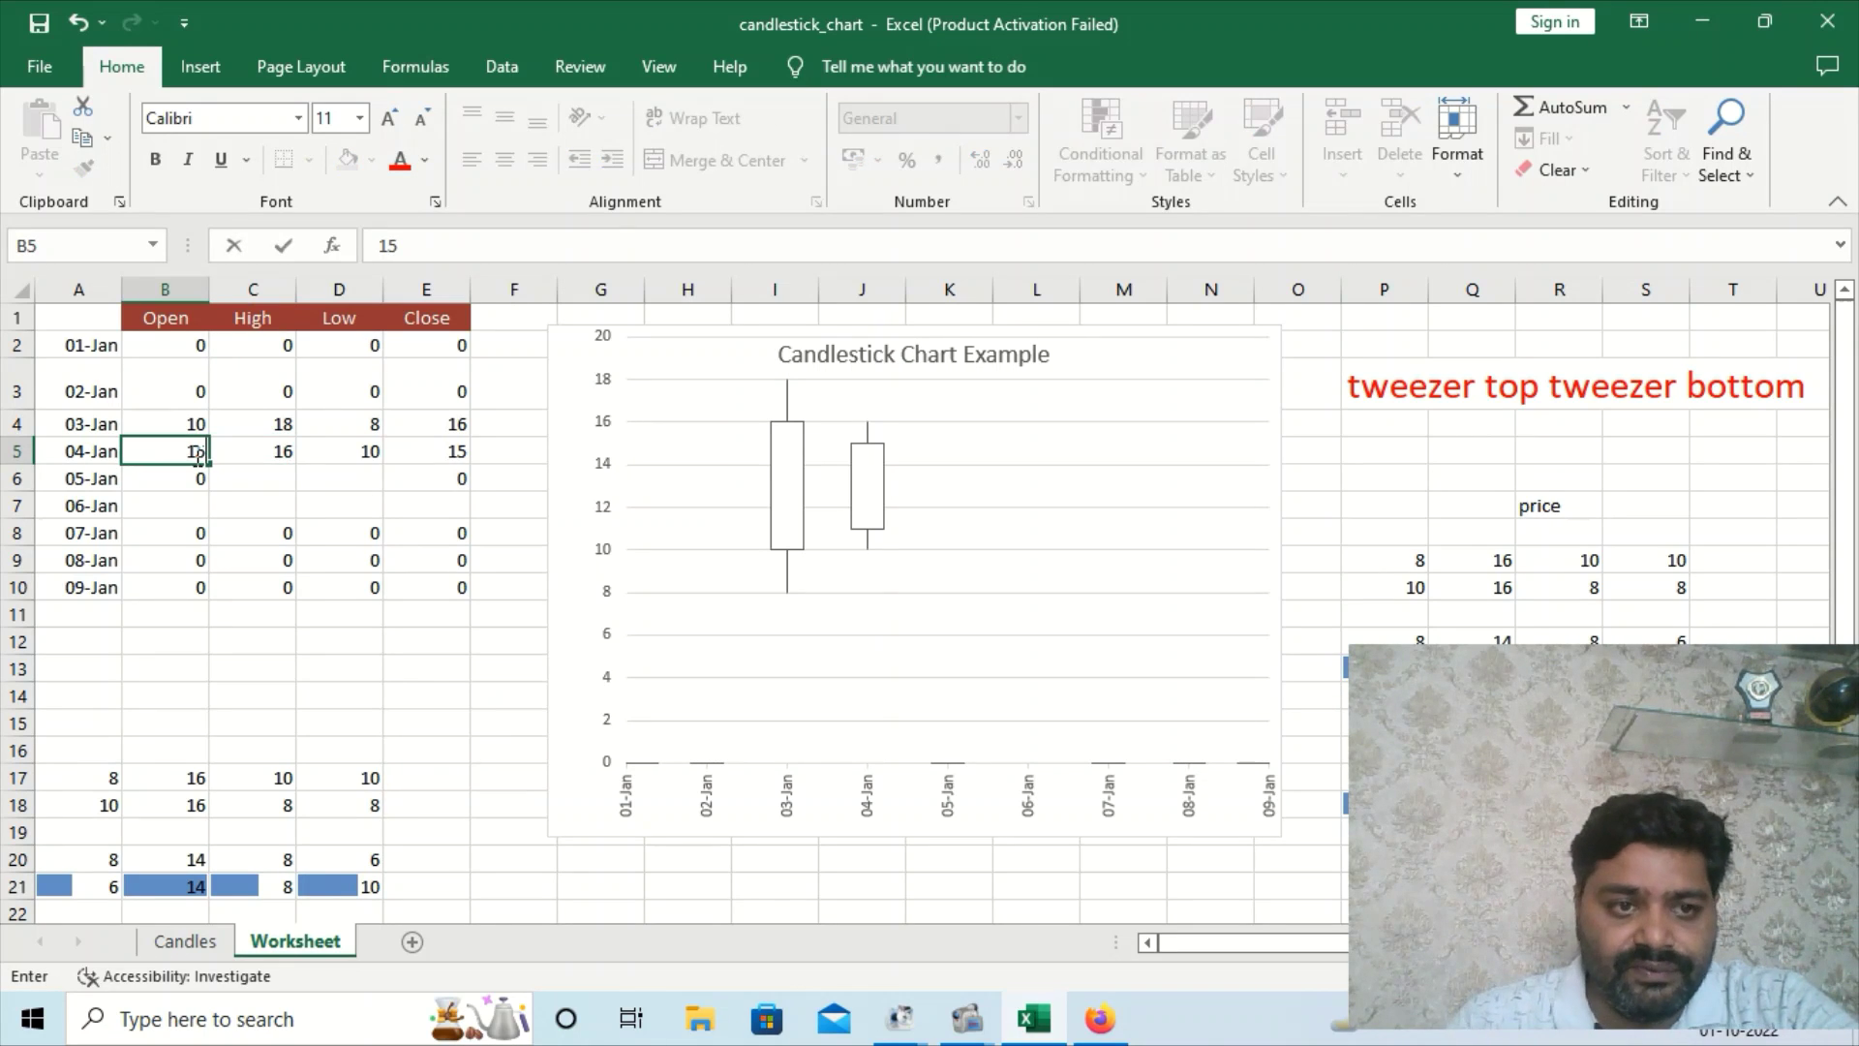
click(460, 450)
text(11)
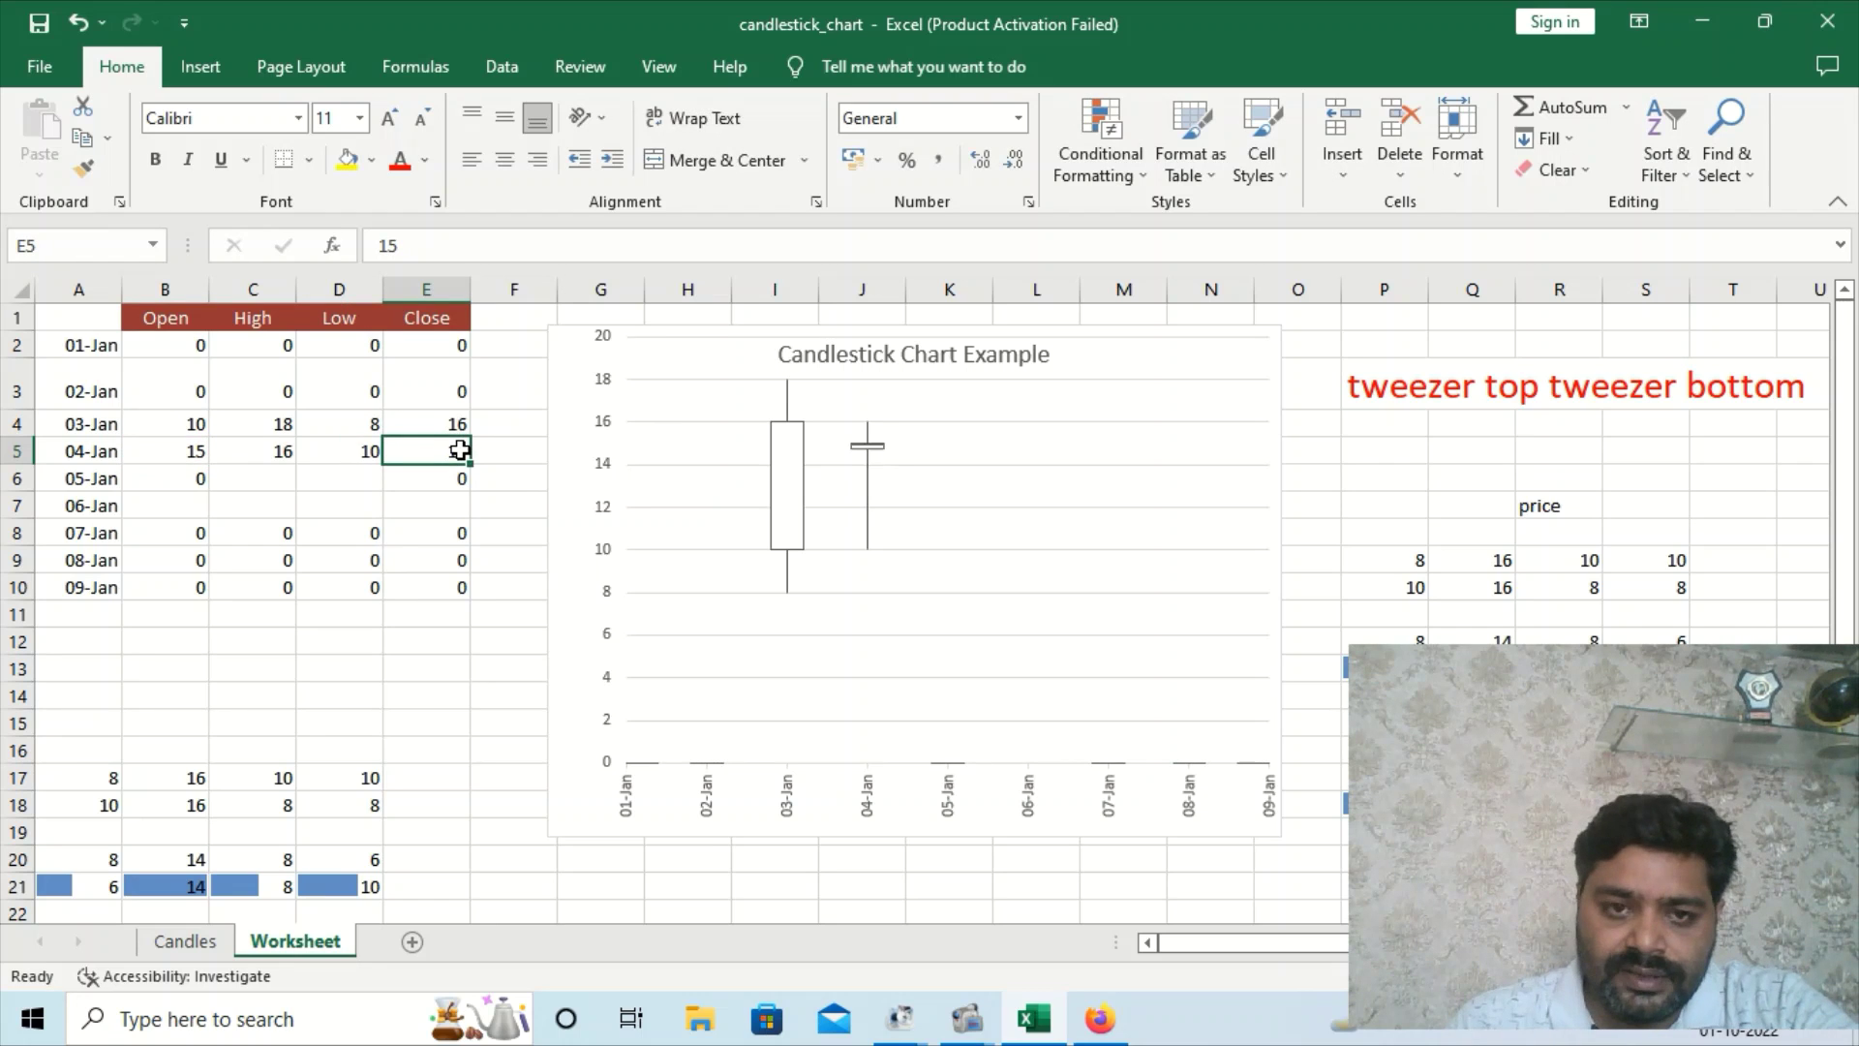
click(507, 742)
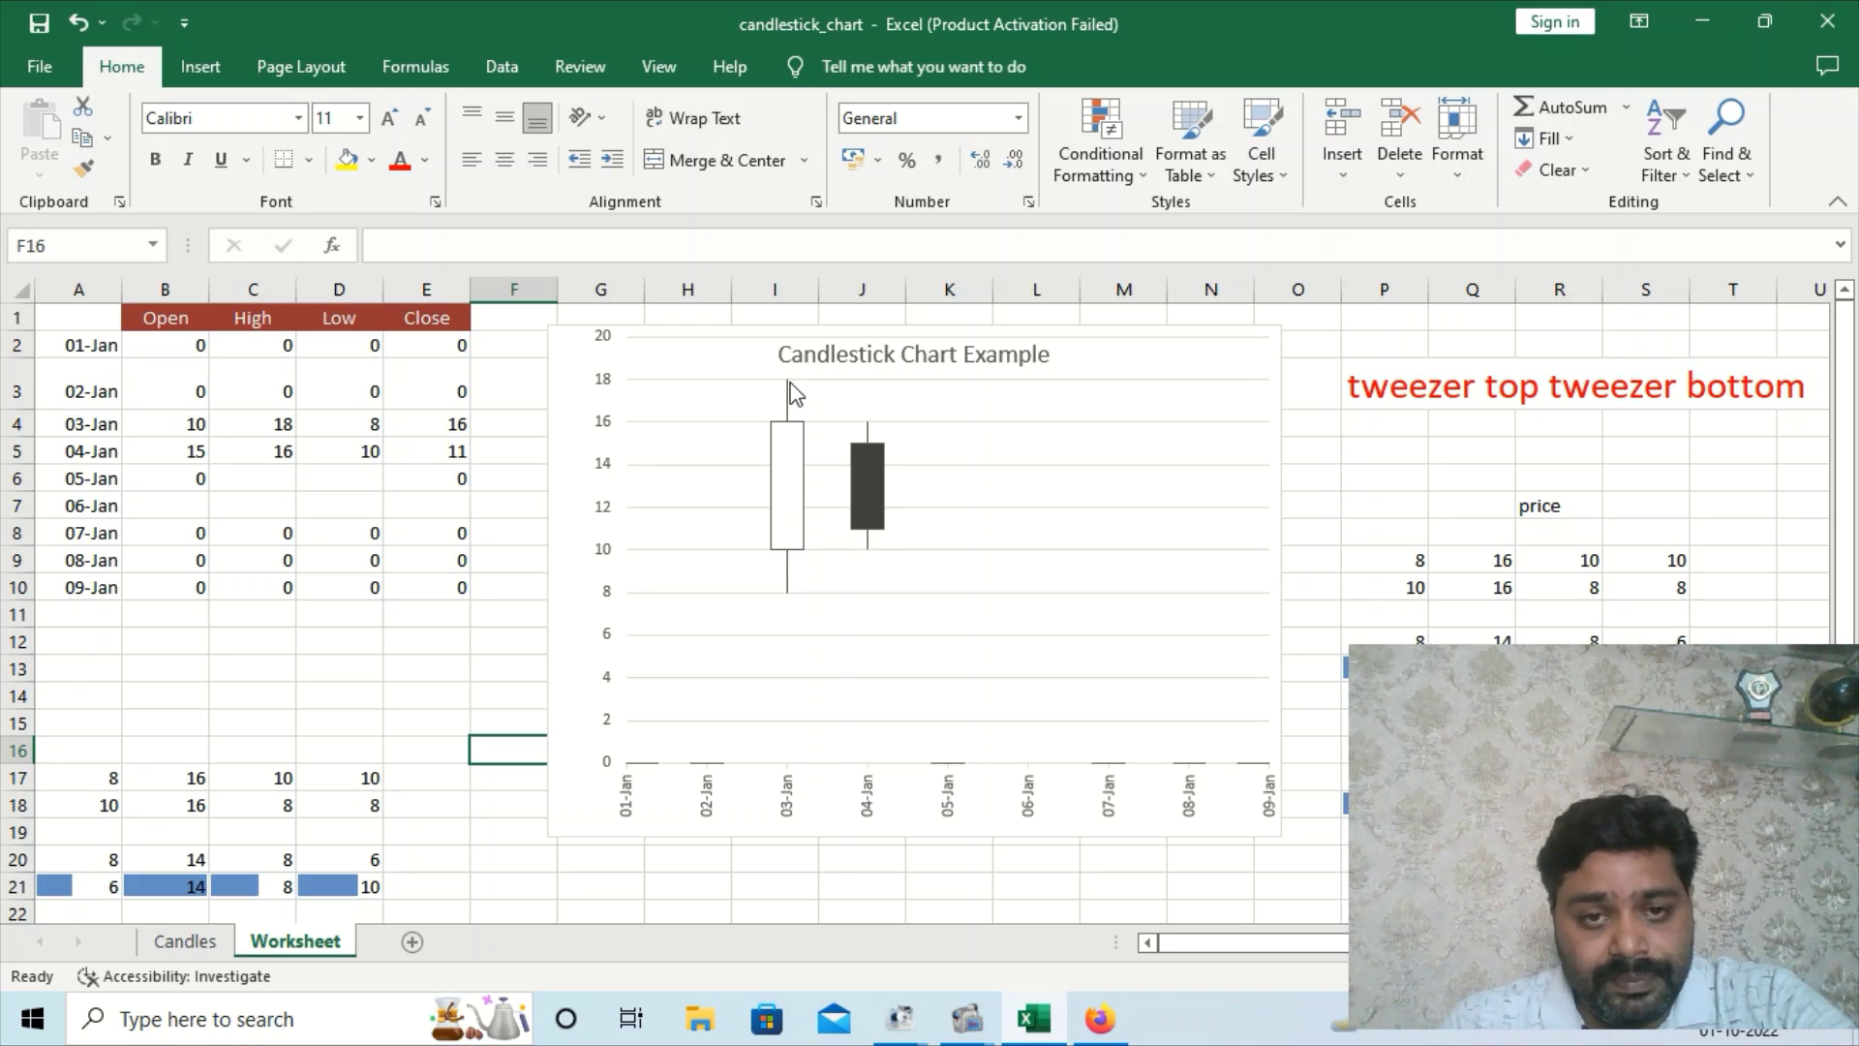
mouse_move(789, 387)
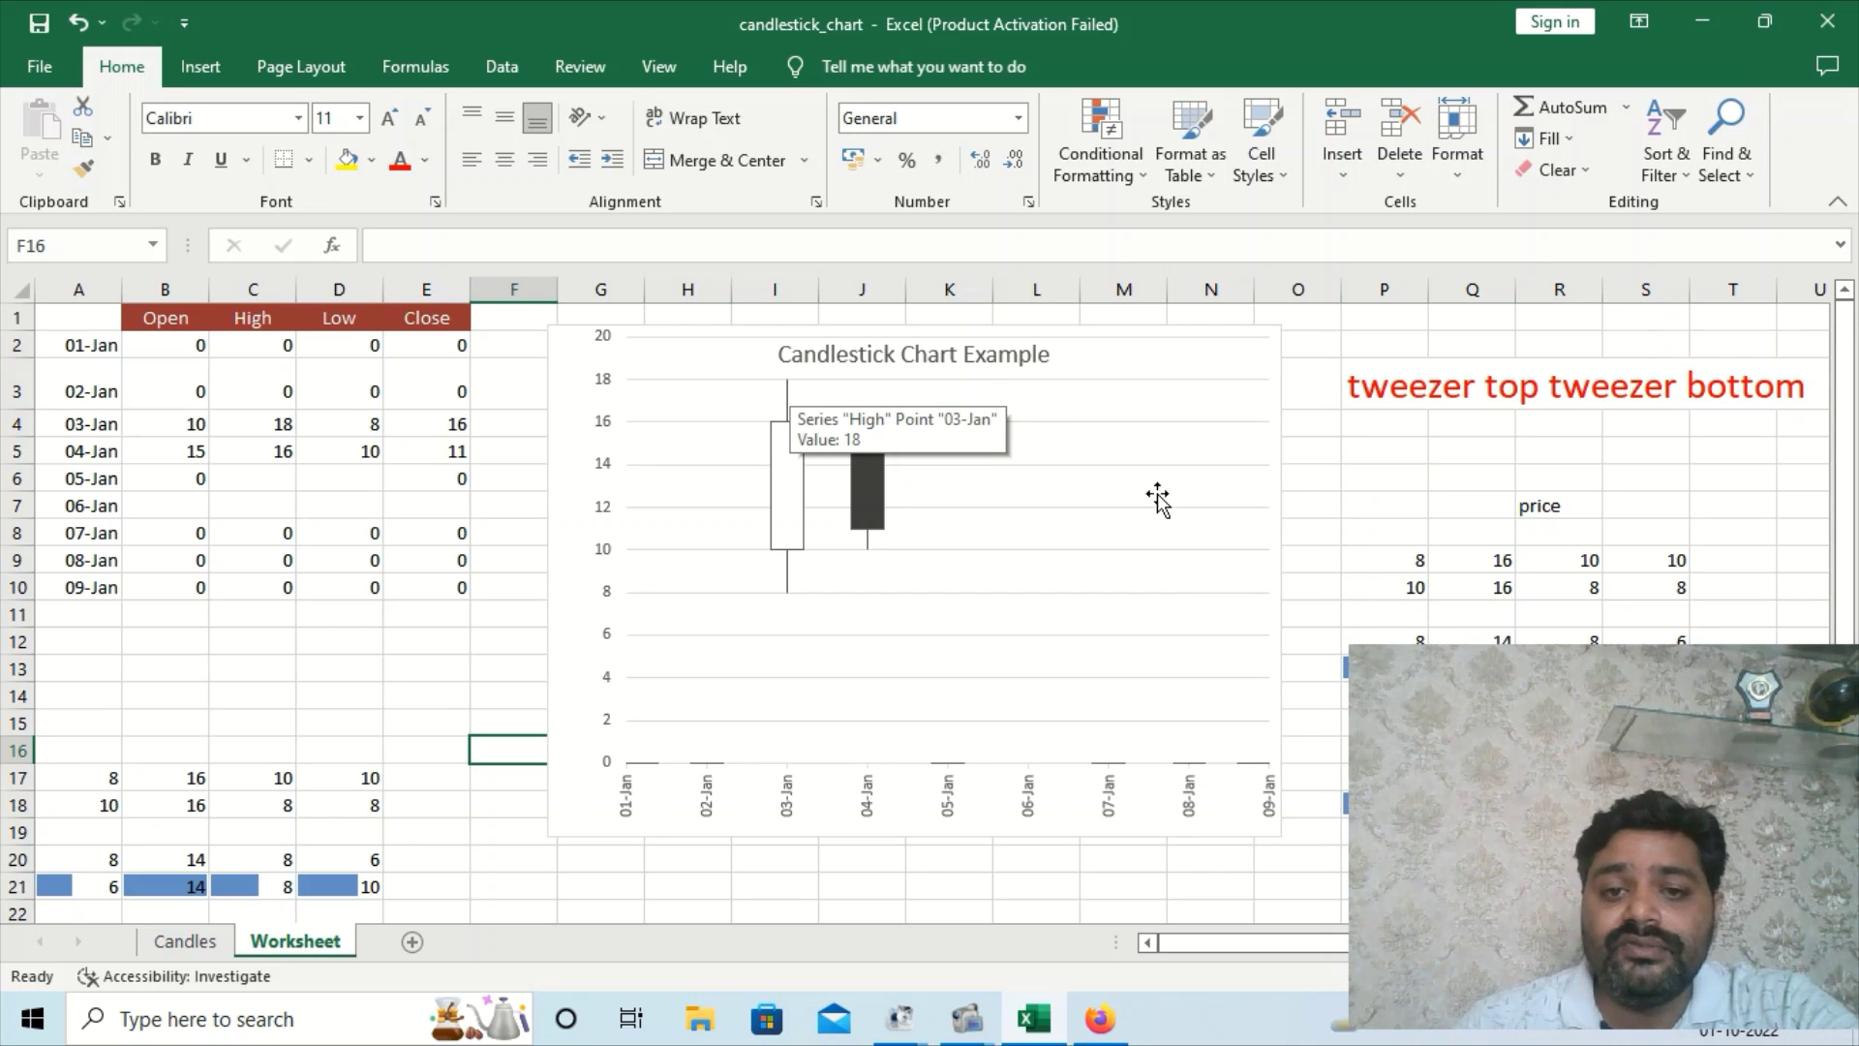
click(1214, 612)
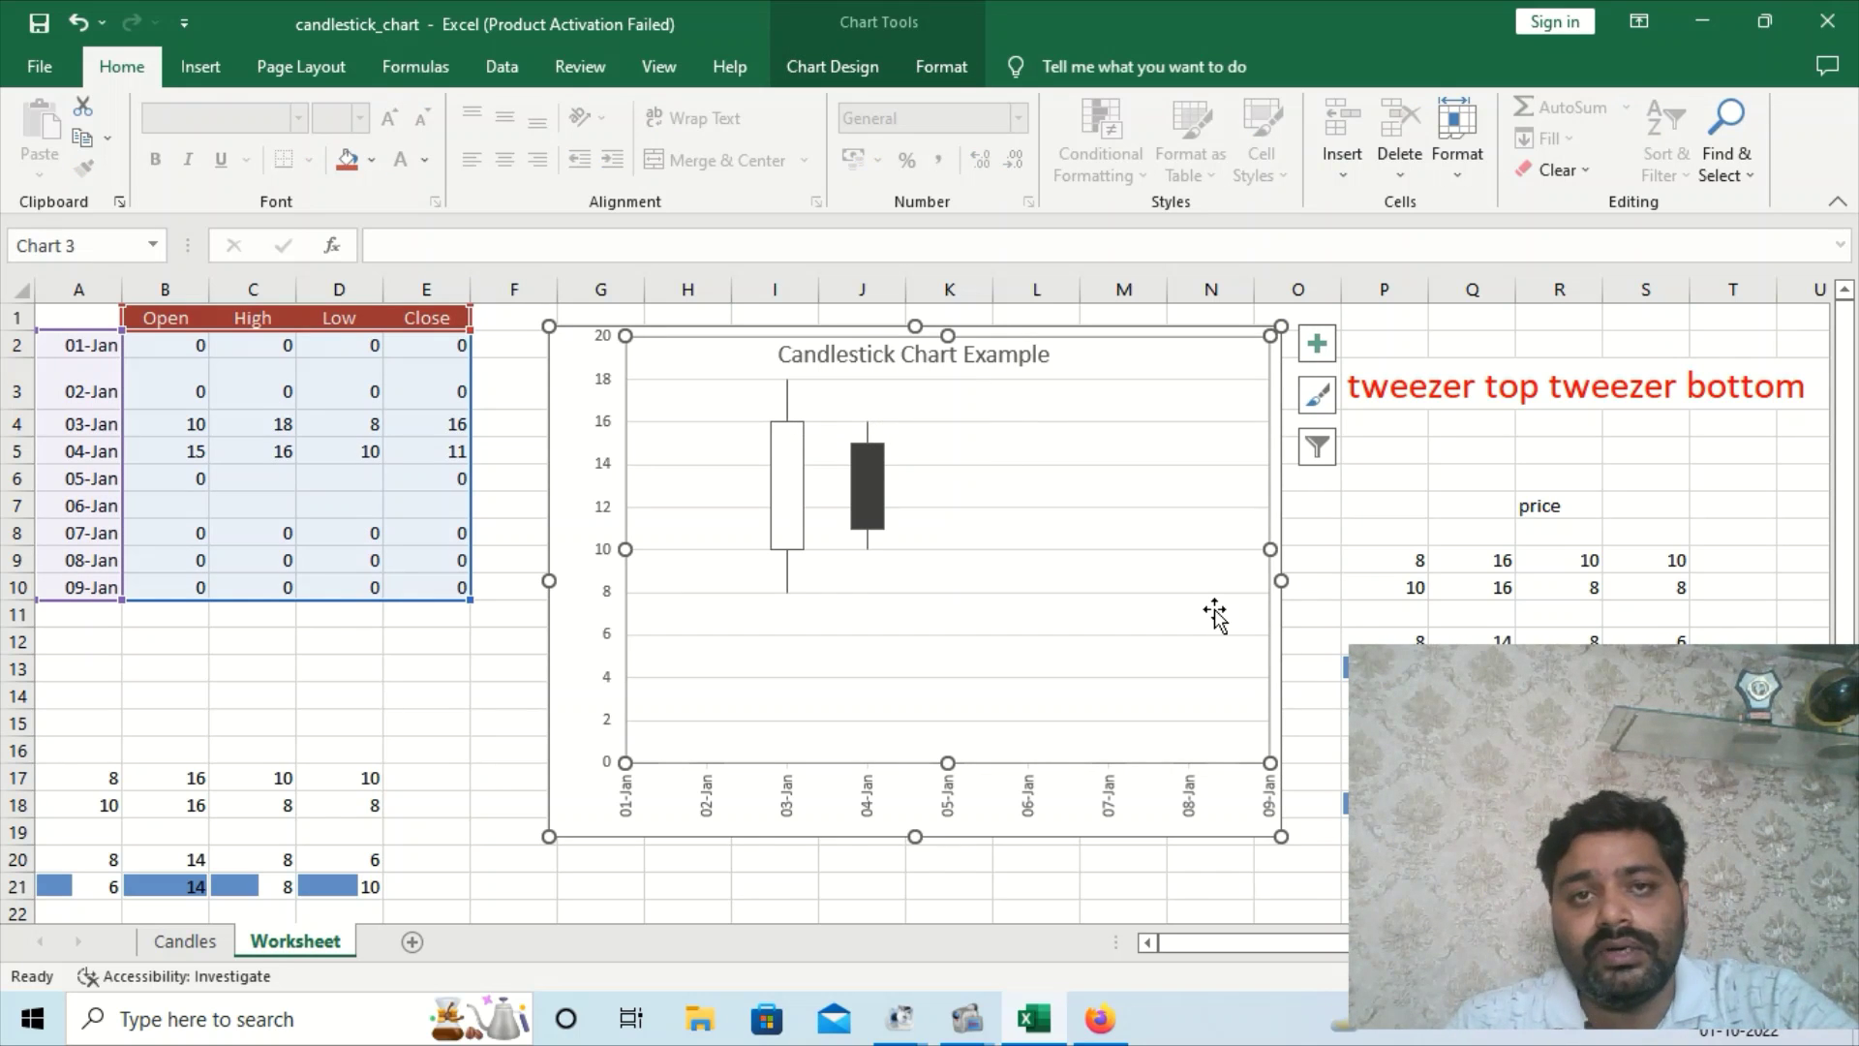